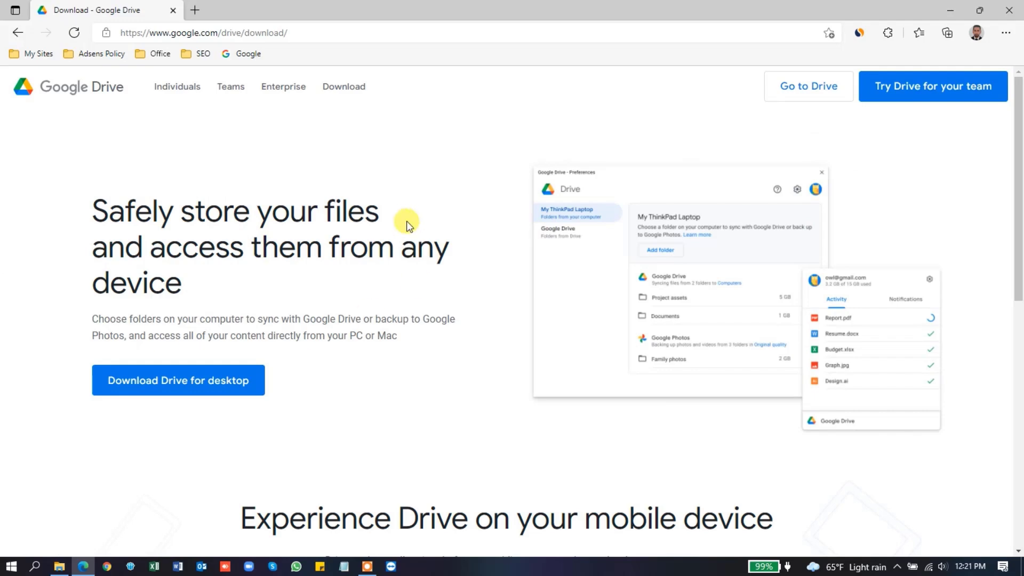
# Review the Google Drive download page, start downloading Drive for desktop, and pause the GoogleDriveSetup.exe download
pyautogui.scroll(-10, 407, 222)
pyautogui.scroll(5, 426, 255)
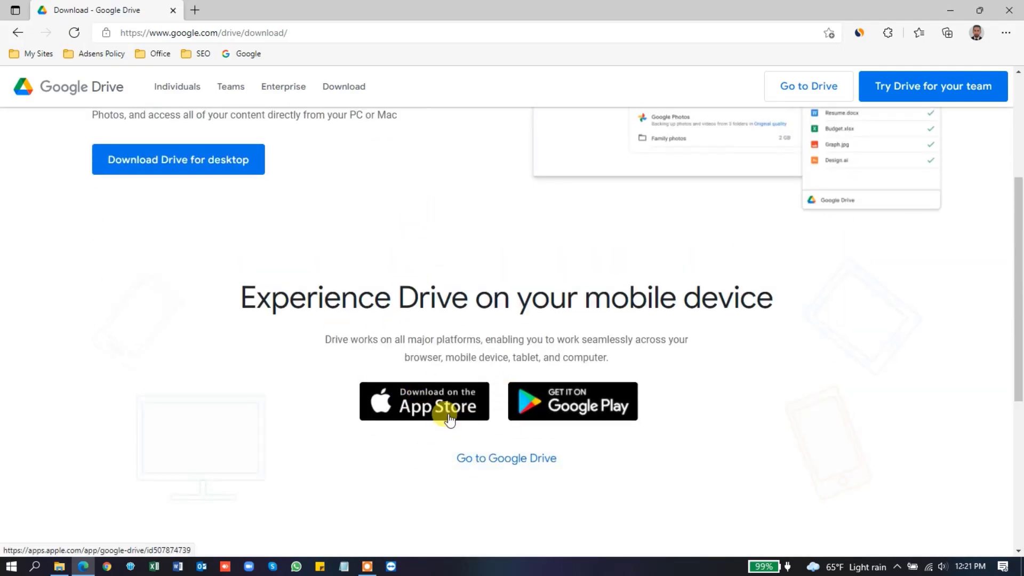
pyautogui.scroll(-5, 582, 422)
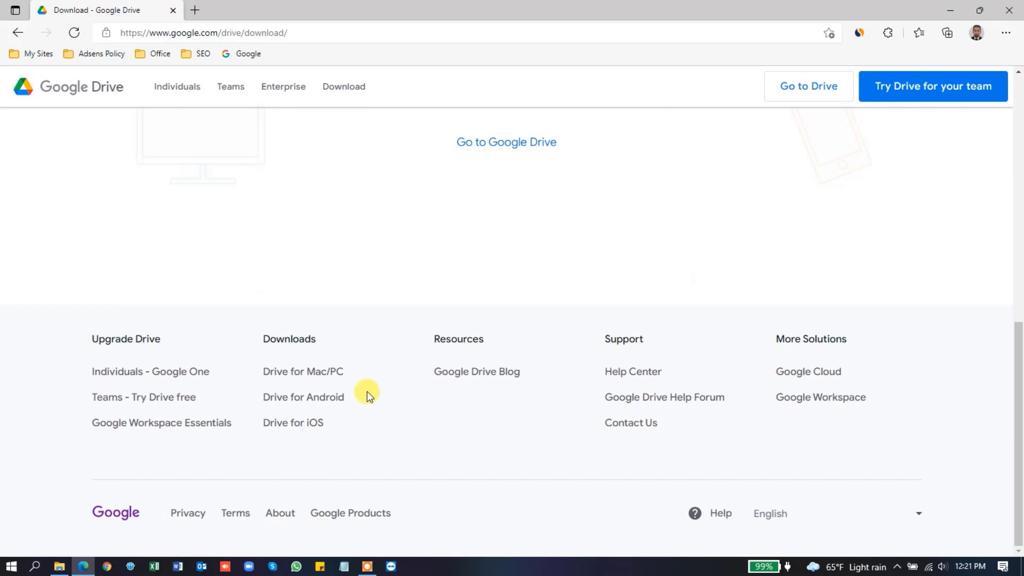
pyautogui.scroll(10, 360, 384)
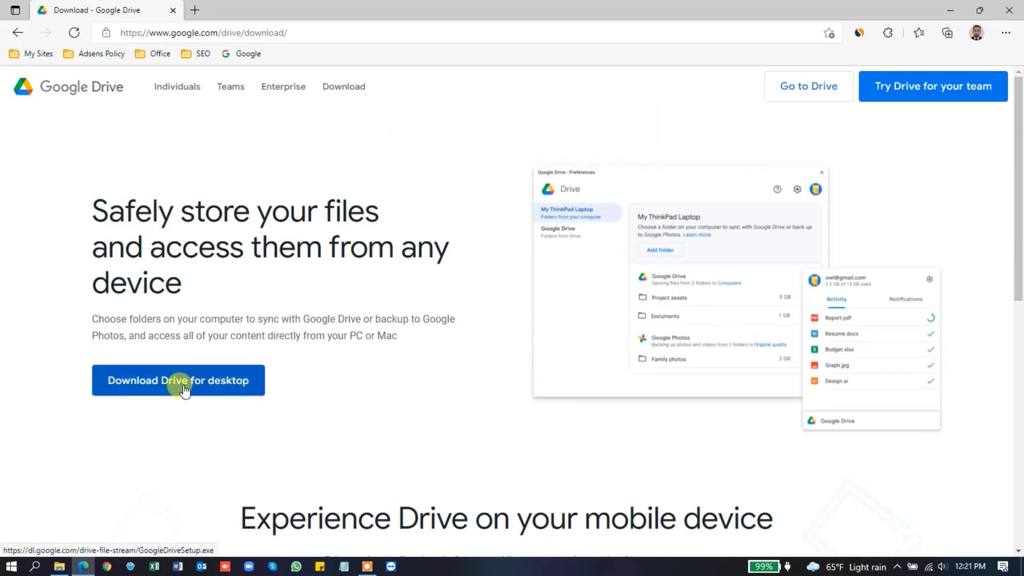
pyautogui.click(179, 385)
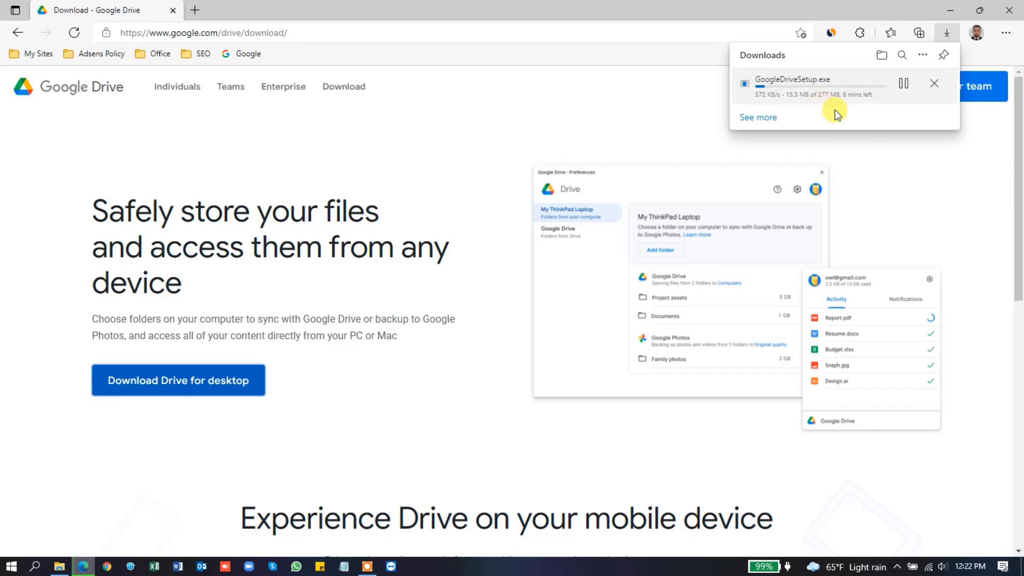
pyautogui.click(903, 85)
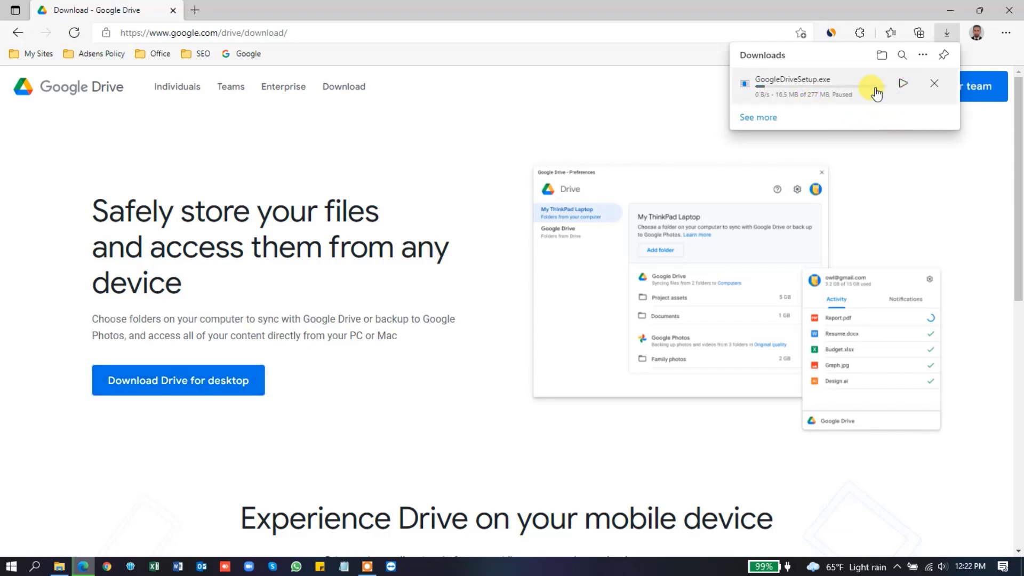
# Open the TESTING (I:) drive in File Explorer and run GoogleDriveSetup.exe as administrator
pyautogui.click(59, 565)
pyautogui.doubleClick(415, 346)
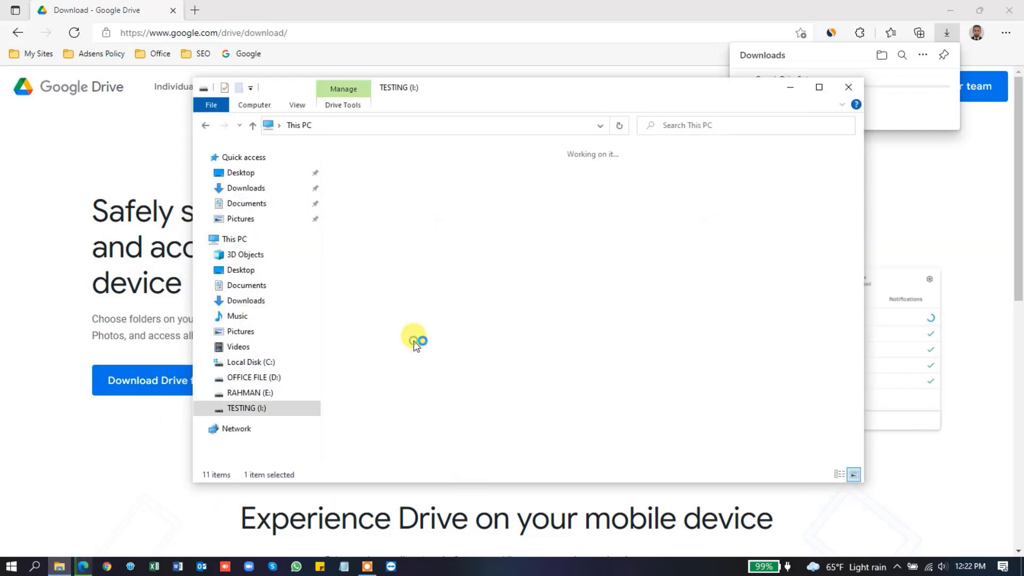
pyautogui.click(492, 282)
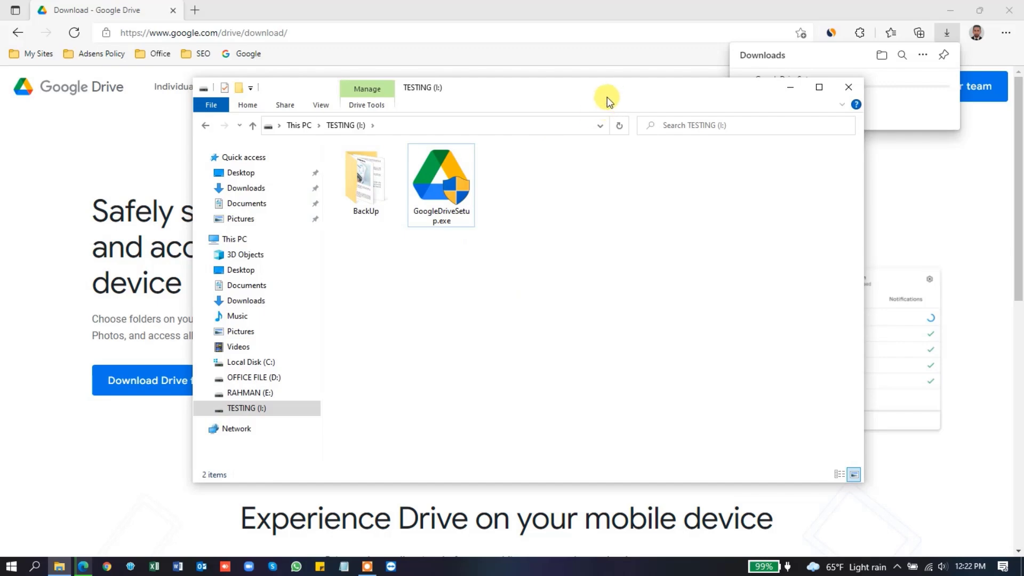
pyautogui.moveTo(607, 97); pyautogui.dragTo(589, 107)
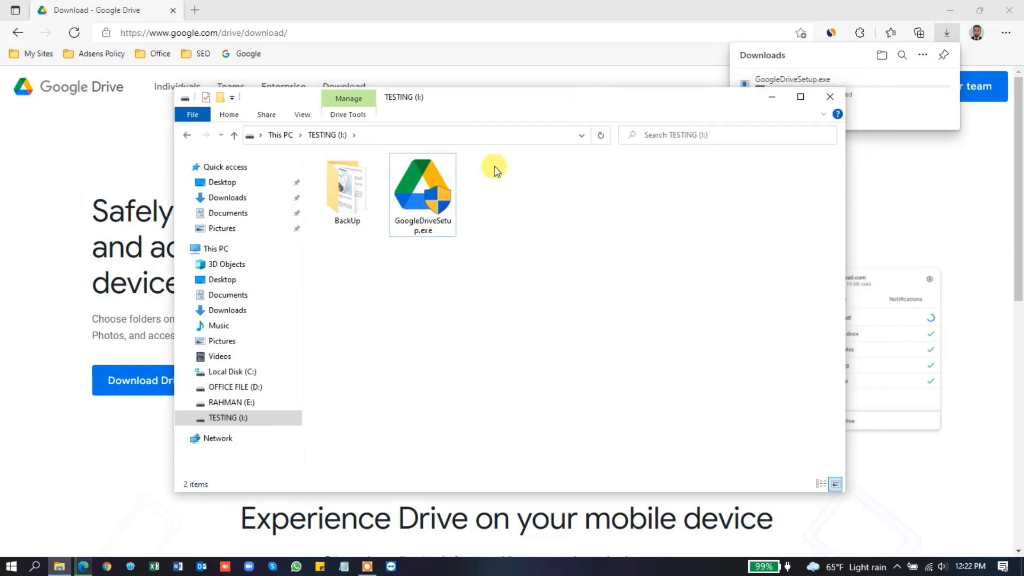
pyautogui.click(421, 190)
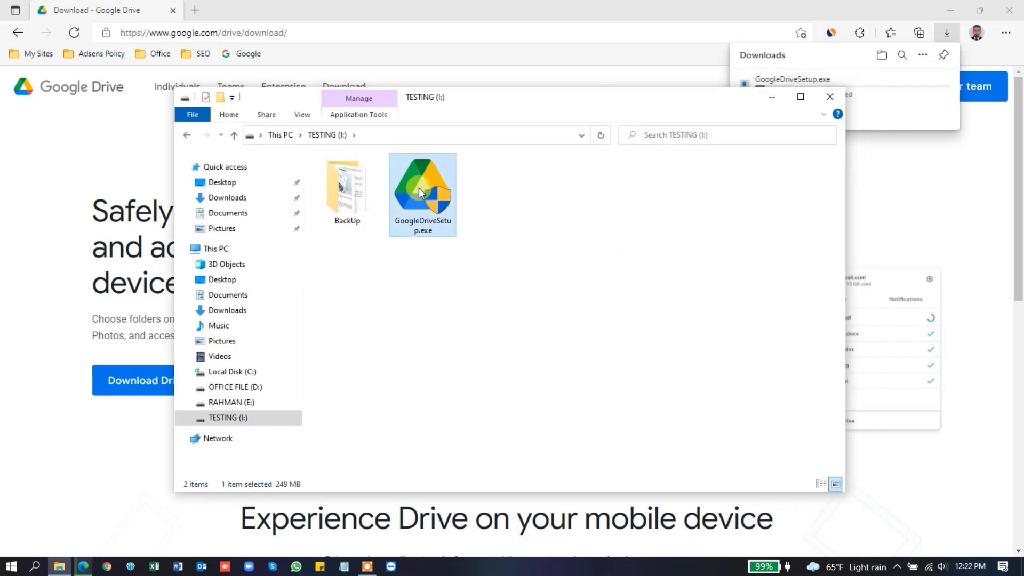
pyautogui.rightClick(421, 192)
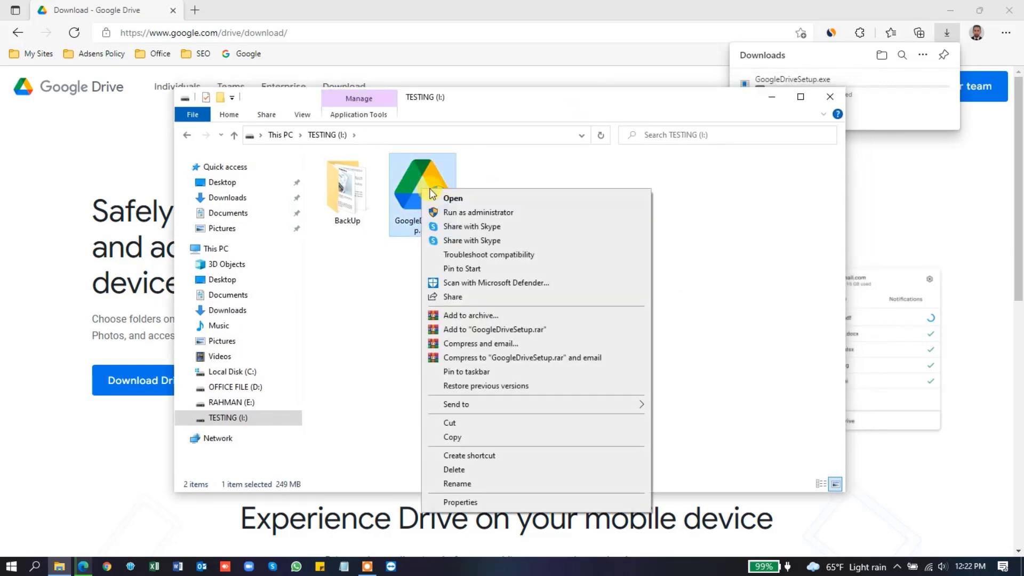
pyautogui.click(481, 214)
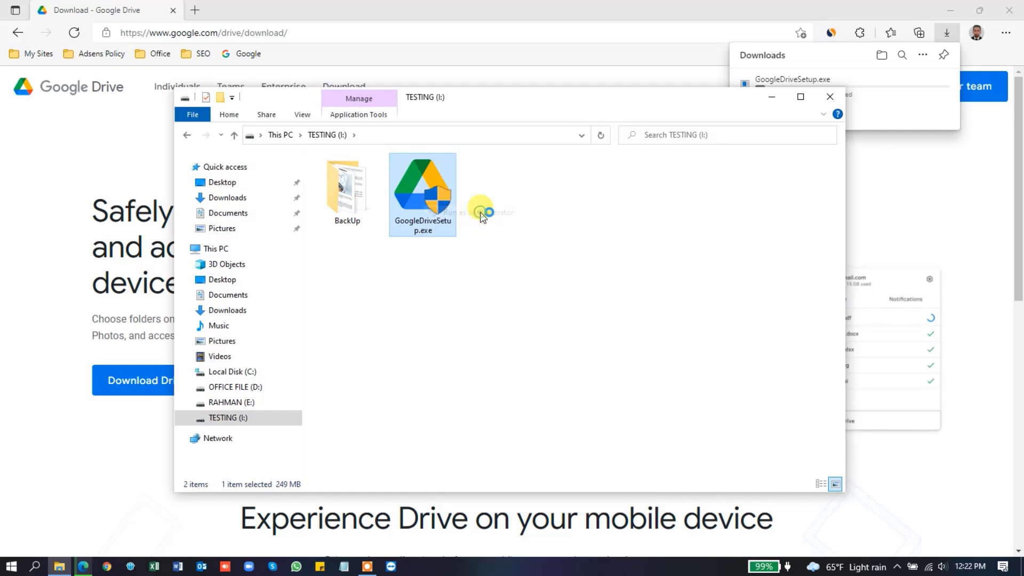
# Install Google Drive with desktop shortcuts for the application and for Docs, Sheets and Slides, and close the installer
pyautogui.click(954, 11)
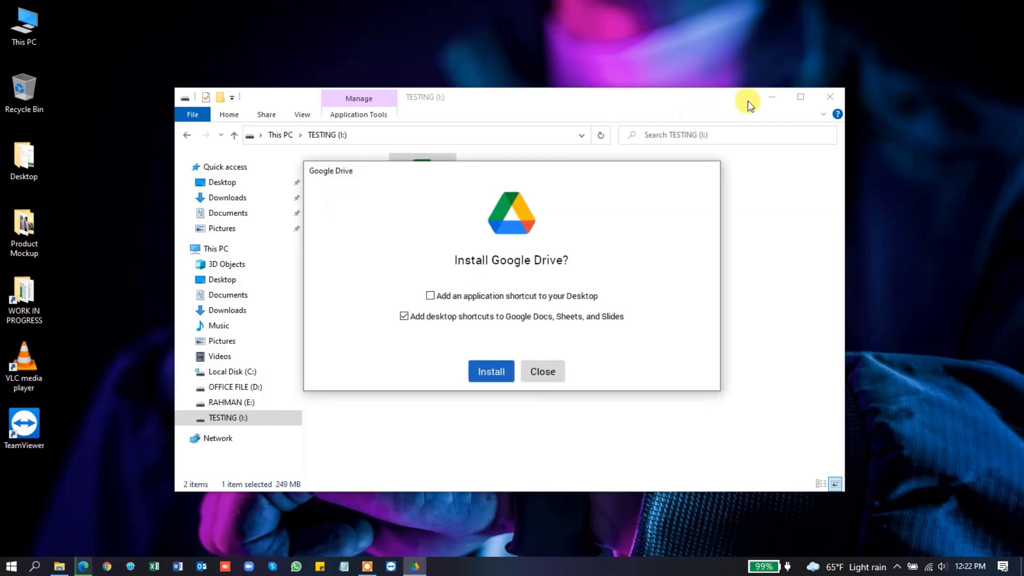
pyautogui.click(772, 98)
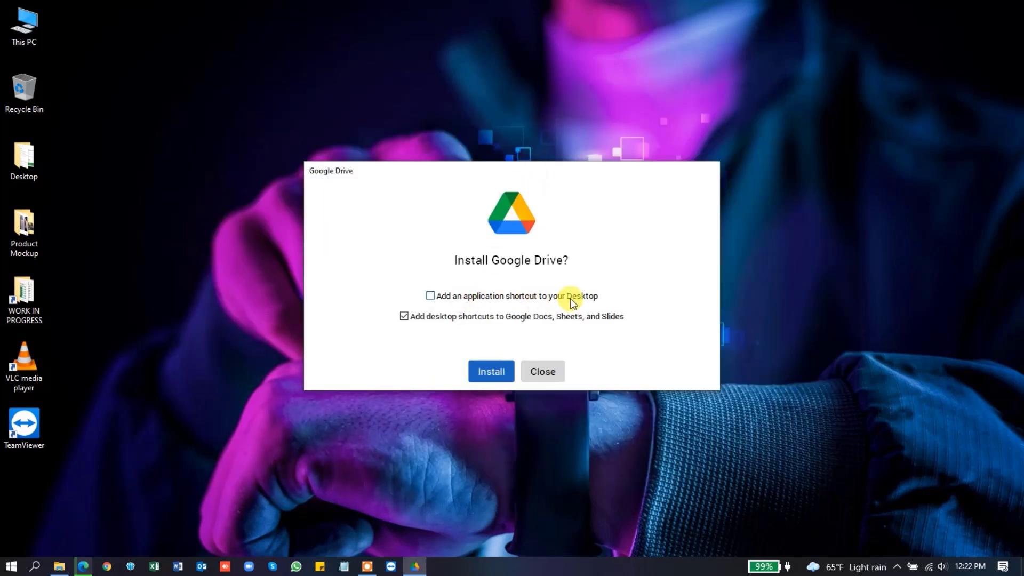
pyautogui.click(431, 296)
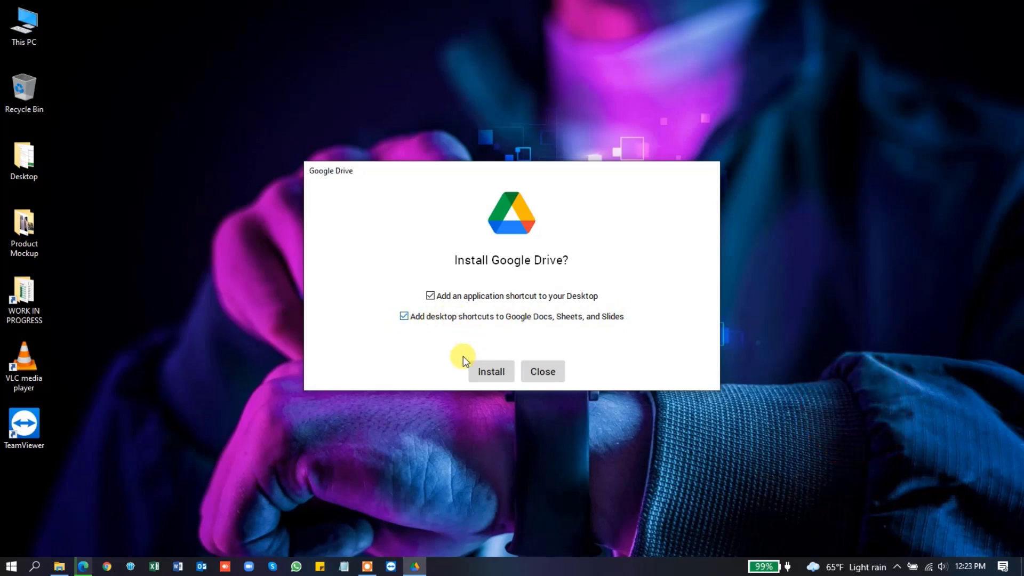
pyautogui.click(489, 374)
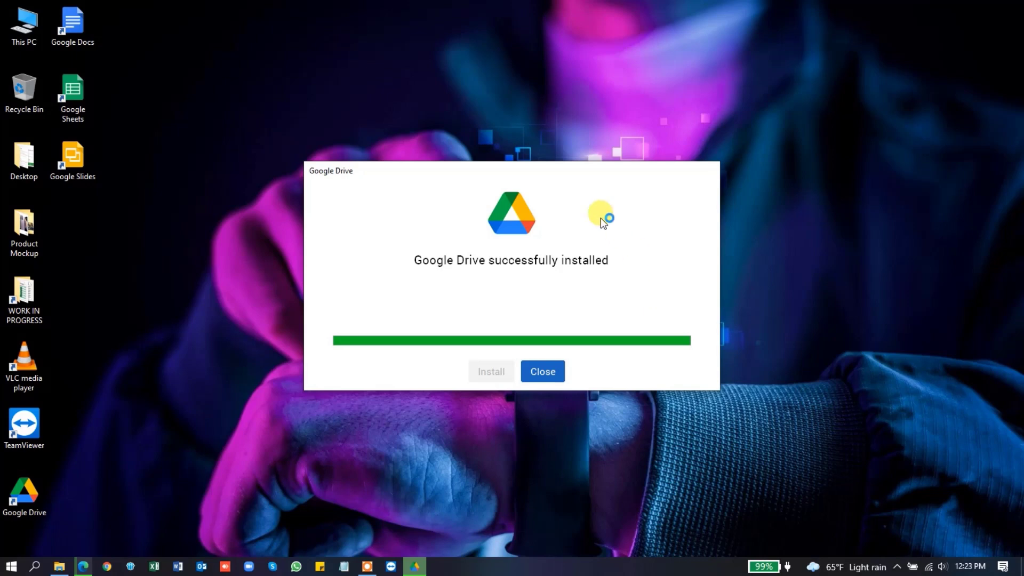
pyautogui.click(550, 371)
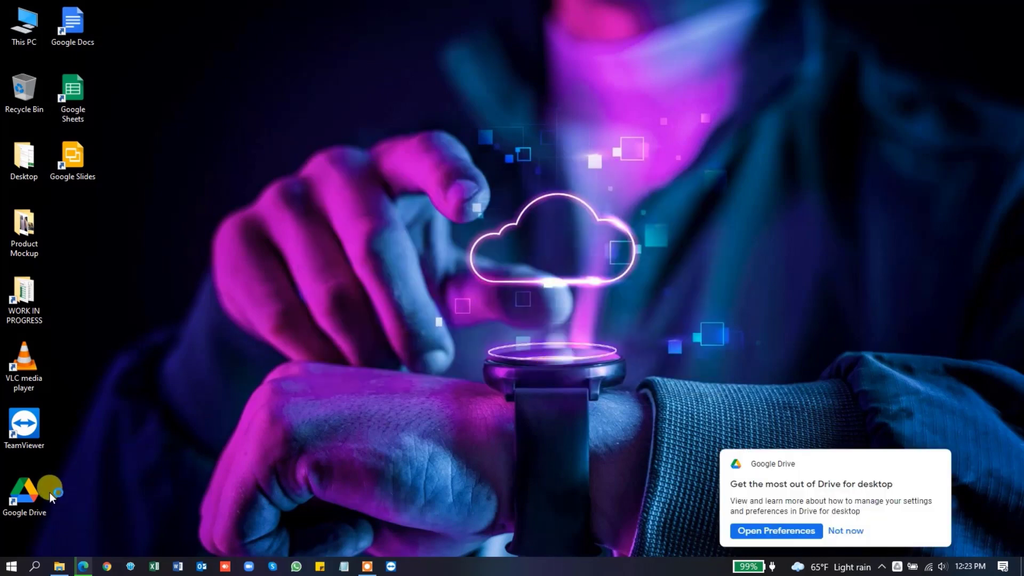
# Check the Google Drive, Docs, Sheets and Slides shortcuts on the desktop and the list of drives in This PC
pyautogui.click(27, 492)
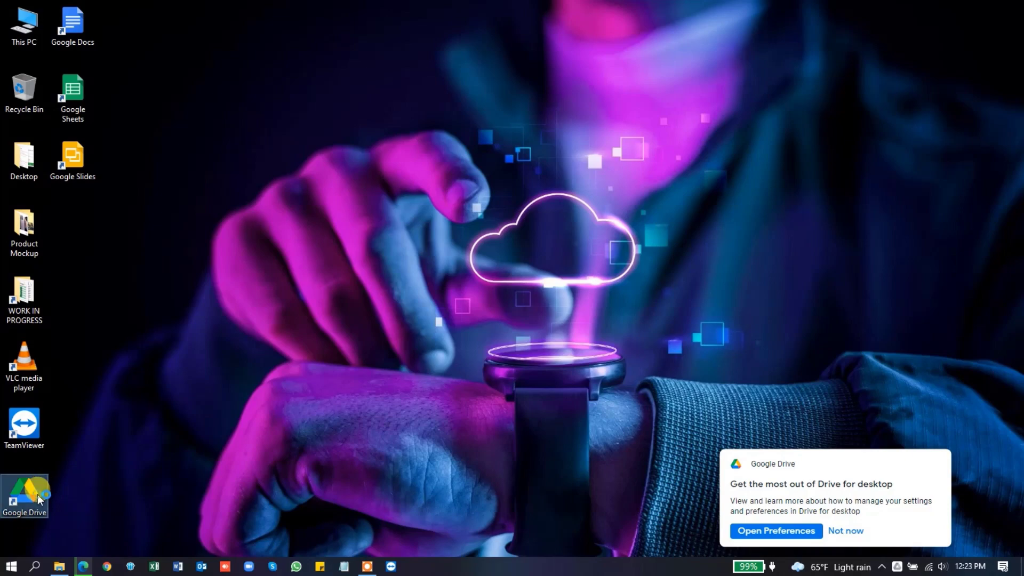
pyautogui.moveTo(122, 17); pyautogui.dragTo(72, 191)
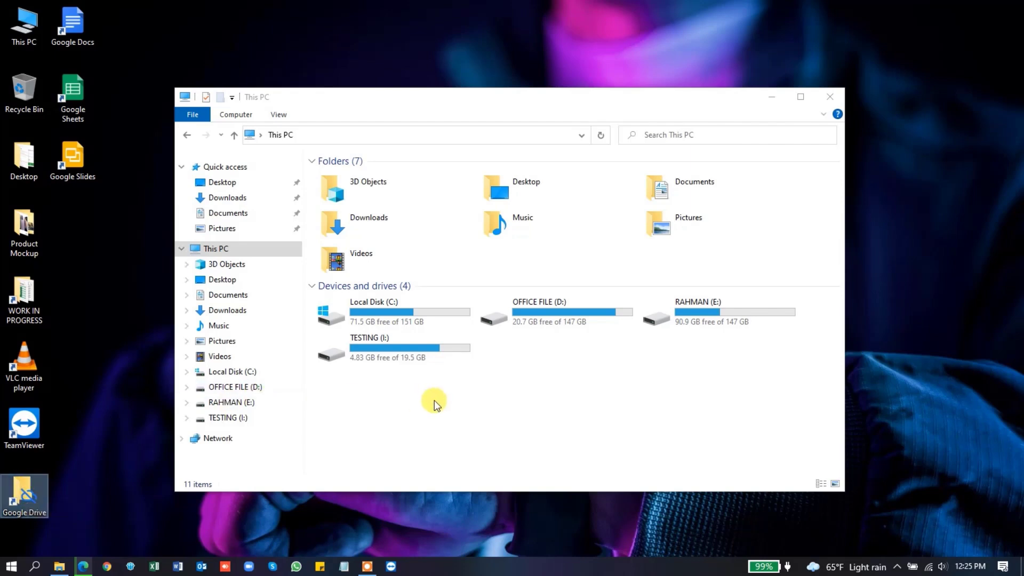
pyautogui.click(773, 98)
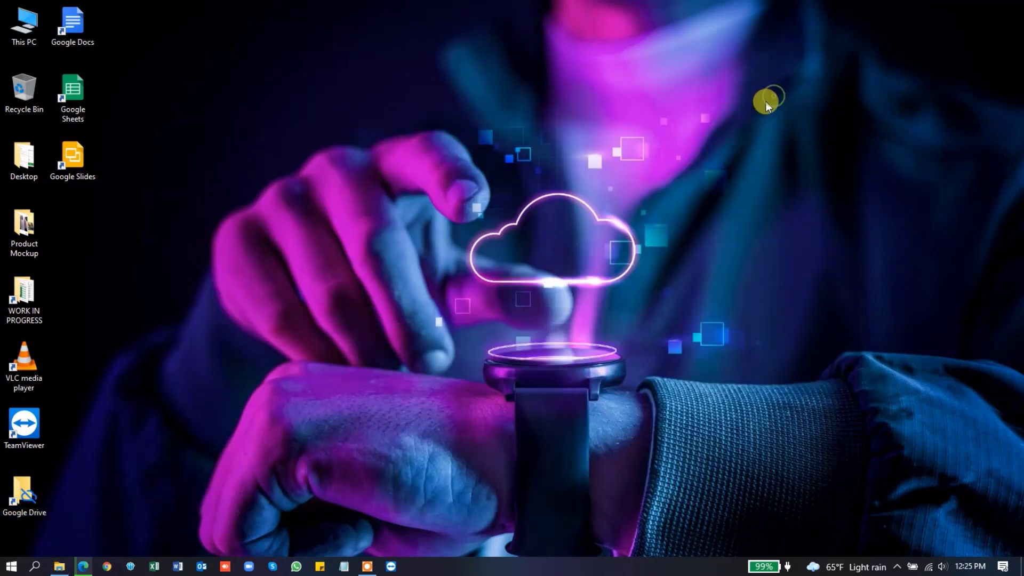
# Start Google Drive for desktop and sign in through the browser with the third listed Google account, approving the app
pyautogui.doubleClick(28, 493)
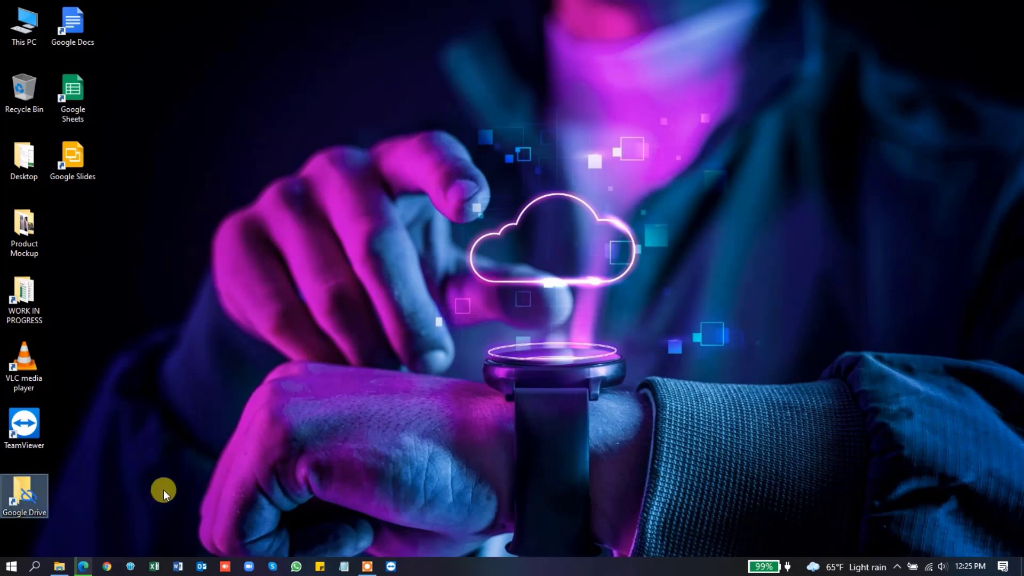
pyautogui.click(898, 568)
pyautogui.click(922, 519)
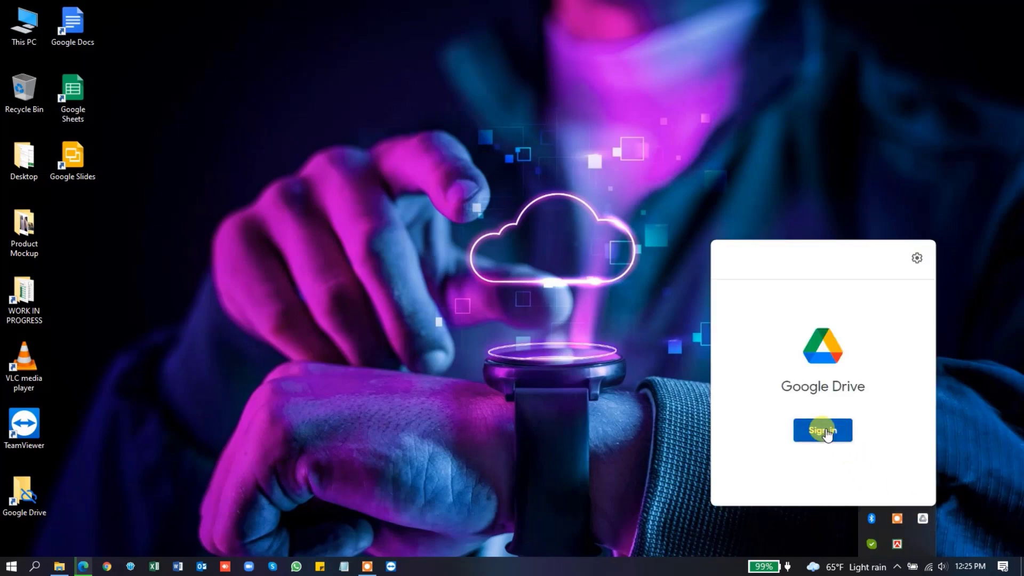
pyautogui.click(825, 431)
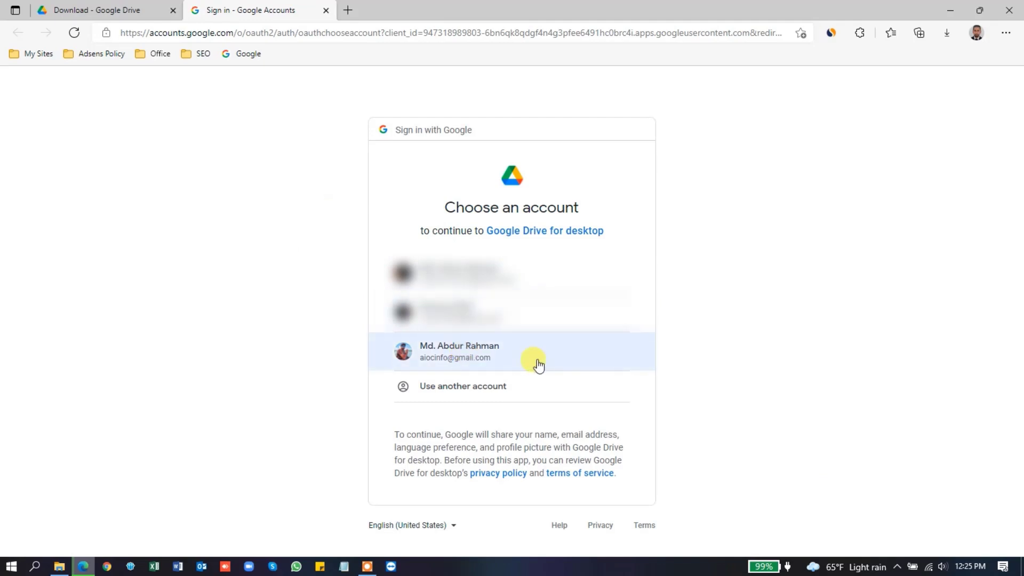
pyautogui.click(501, 355)
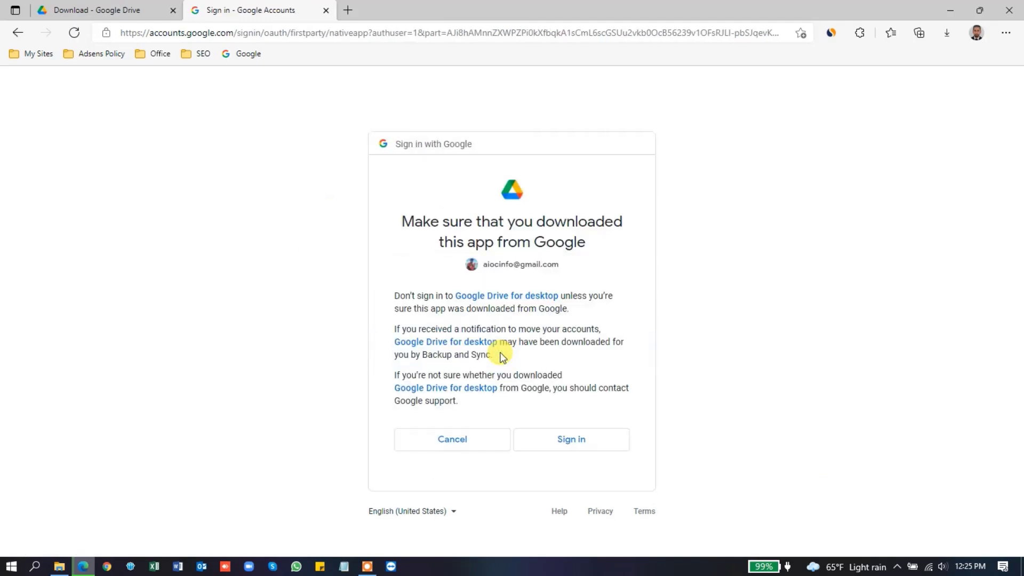
pyautogui.click(576, 440)
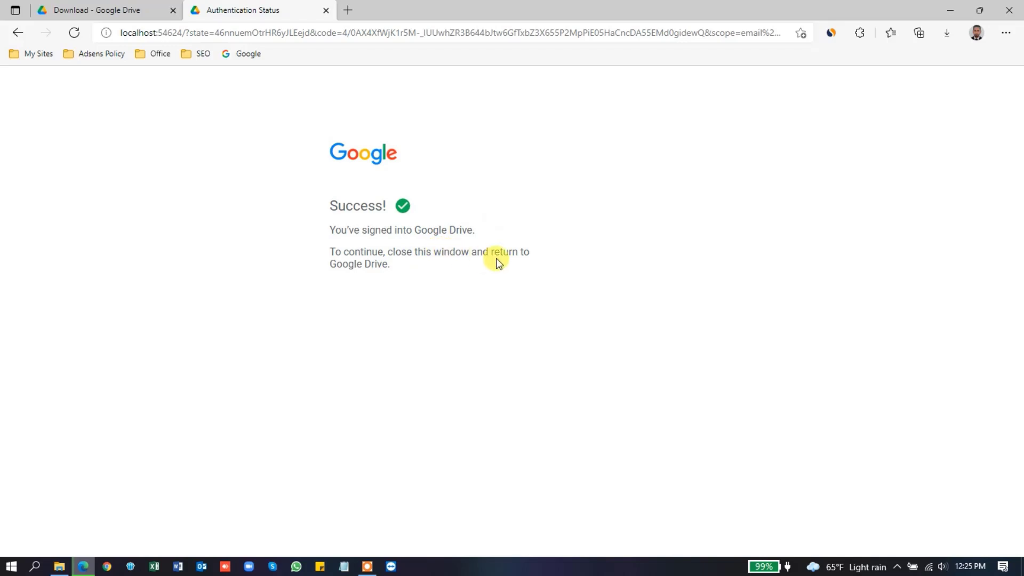
# Close the browser and abandon the paused GoogleDriveSetup.exe download
pyautogui.click(1016, 7)
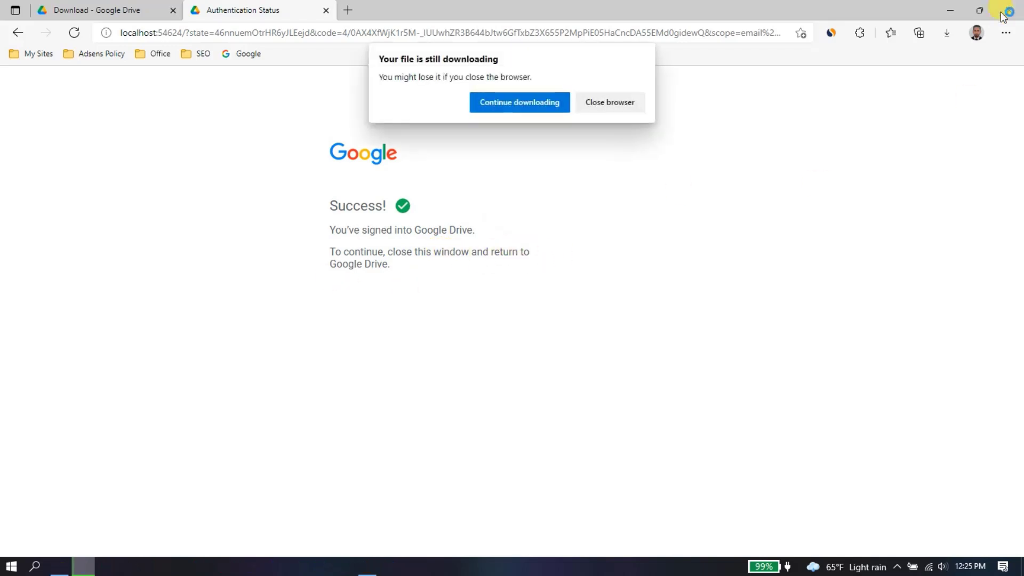
pyautogui.click(555, 103)
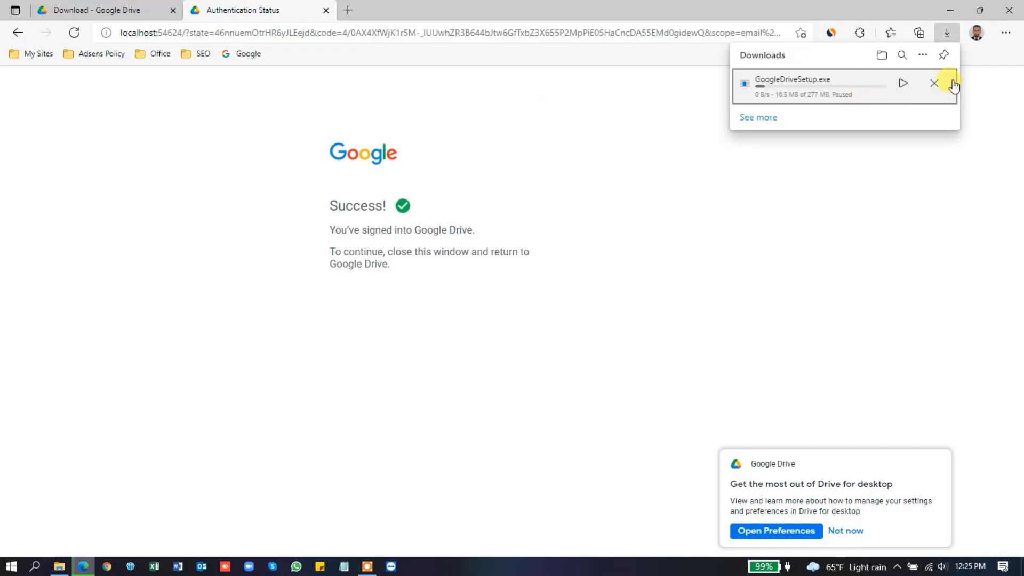
pyautogui.click(1016, 9)
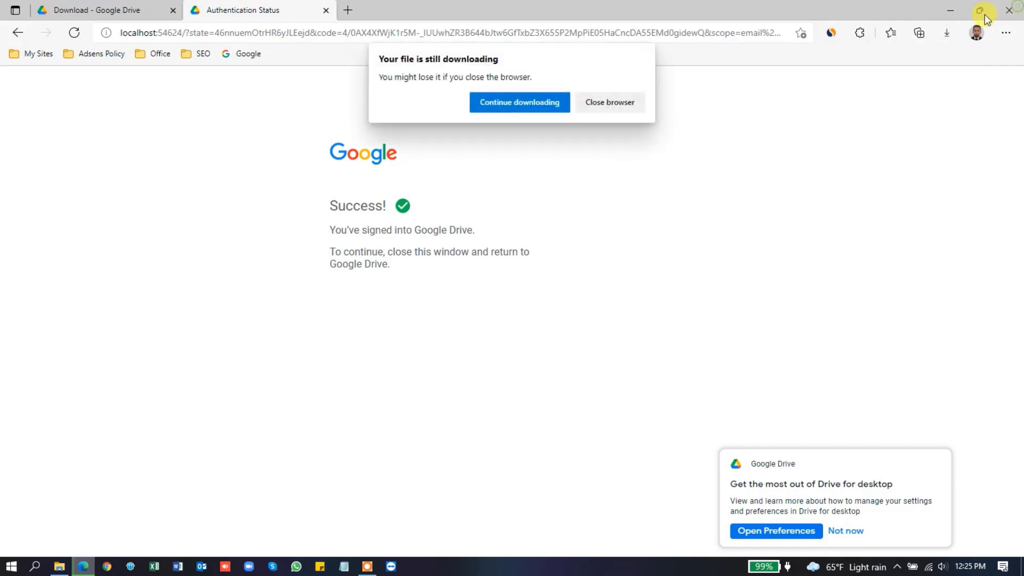
pyautogui.click(621, 109)
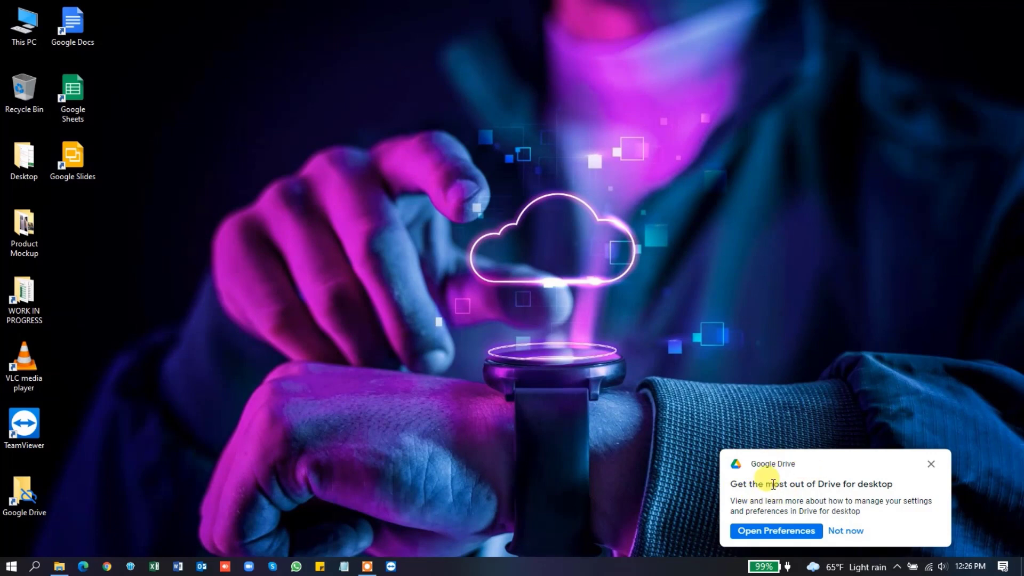
# Refresh This PC in File Explorer and open the My Drive folder on the Google Drive (G:) drive
pyautogui.click(60, 568)
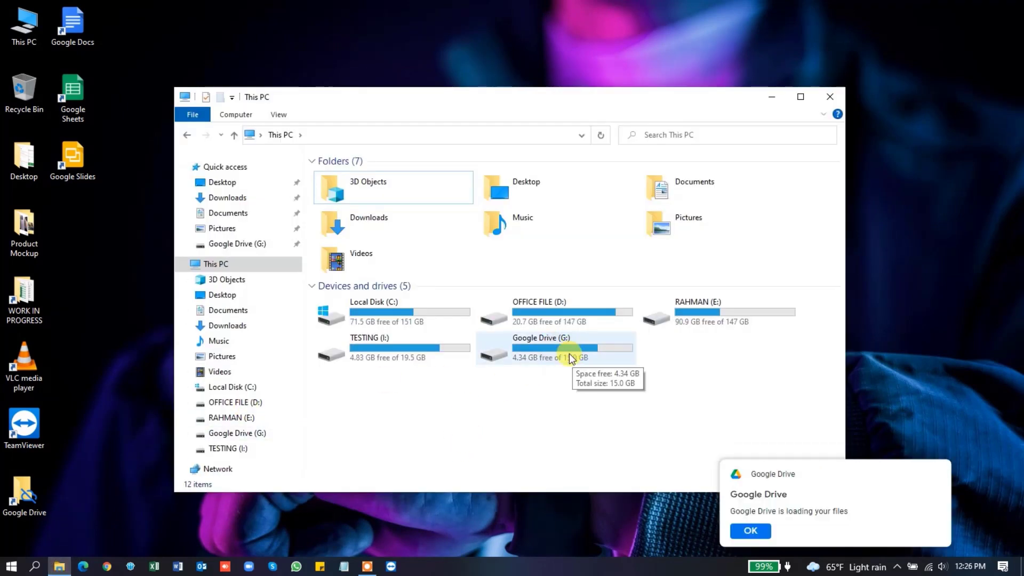
pyautogui.rightClick(502, 416)
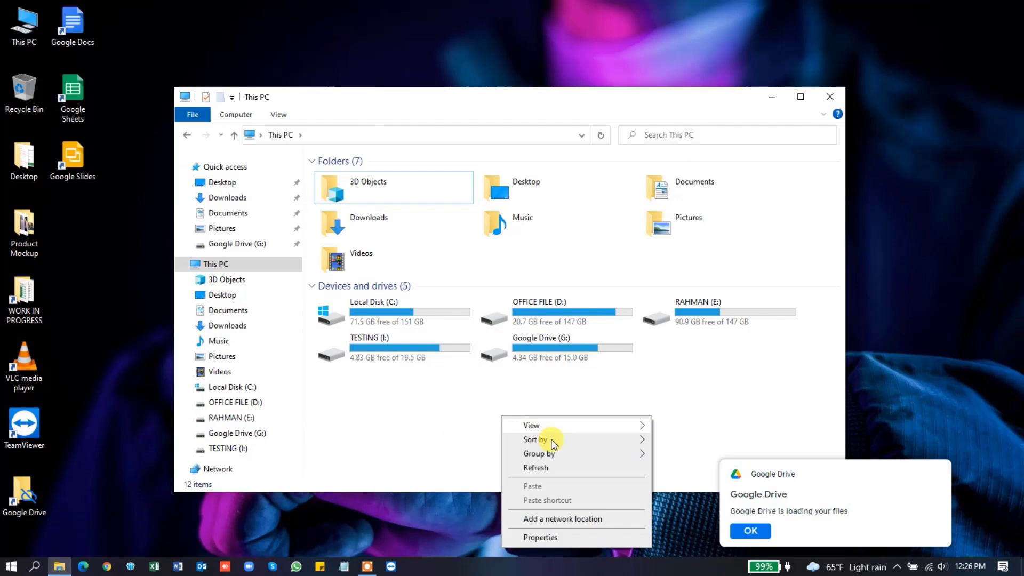
pyautogui.click(552, 468)
pyautogui.click(402, 348)
pyautogui.doubleClick(402, 348)
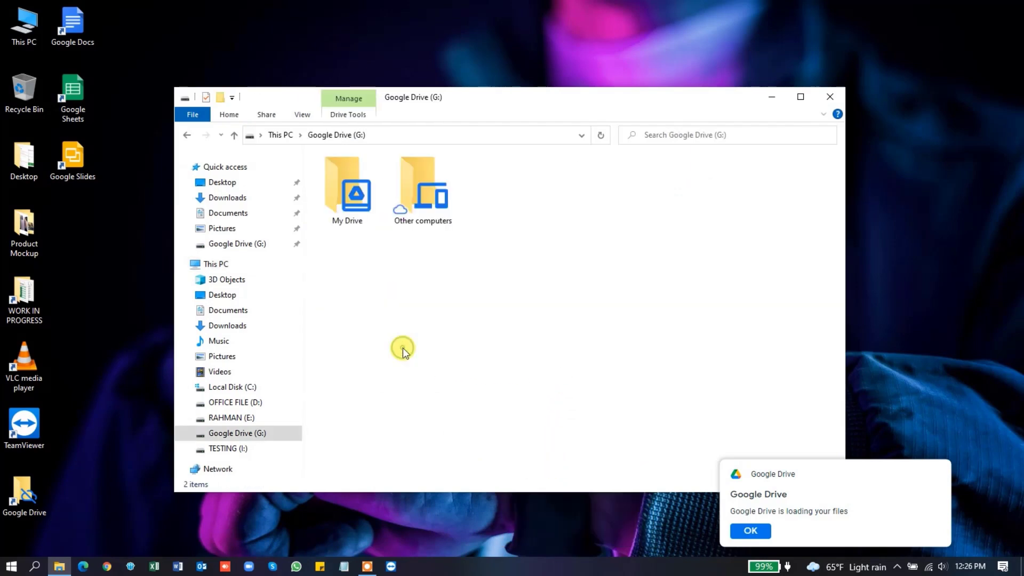
pyautogui.doubleClick(354, 202)
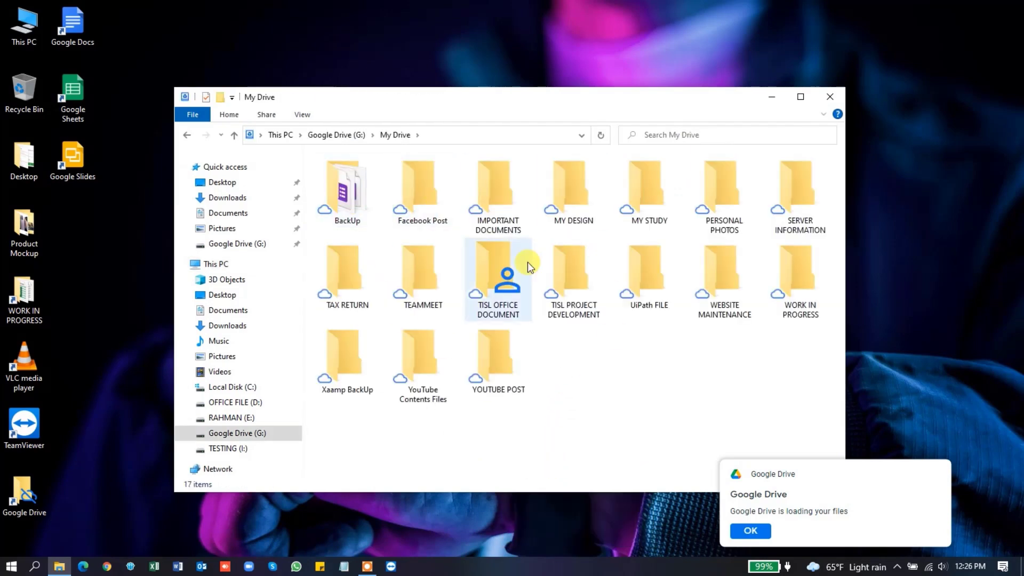
# View the IMPORTANT DOCUMENTS folder's contents, return to My Drive, and open the YOUTUBE POST folder
pyautogui.doubleClick(492, 208)
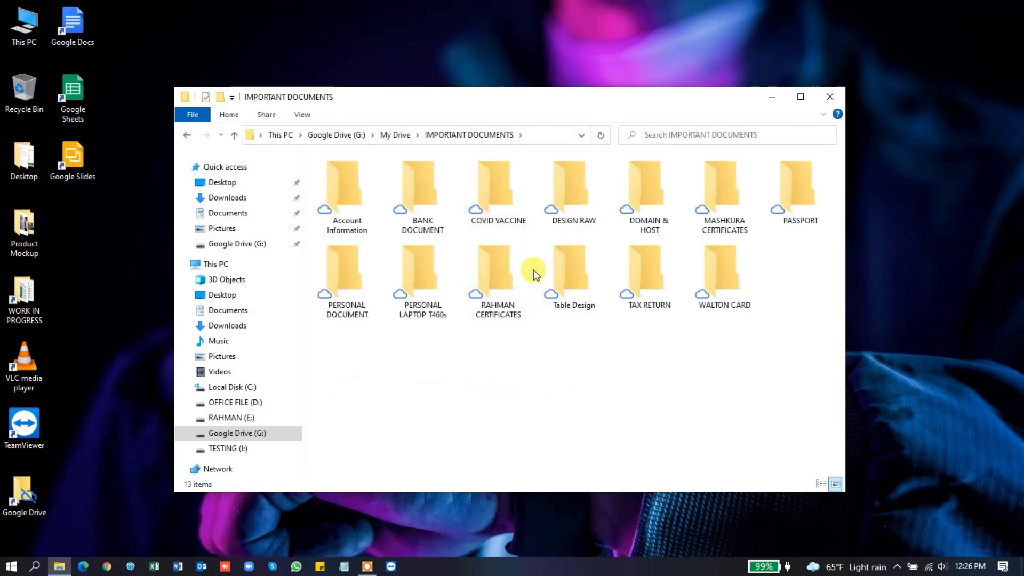
pyautogui.click(399, 136)
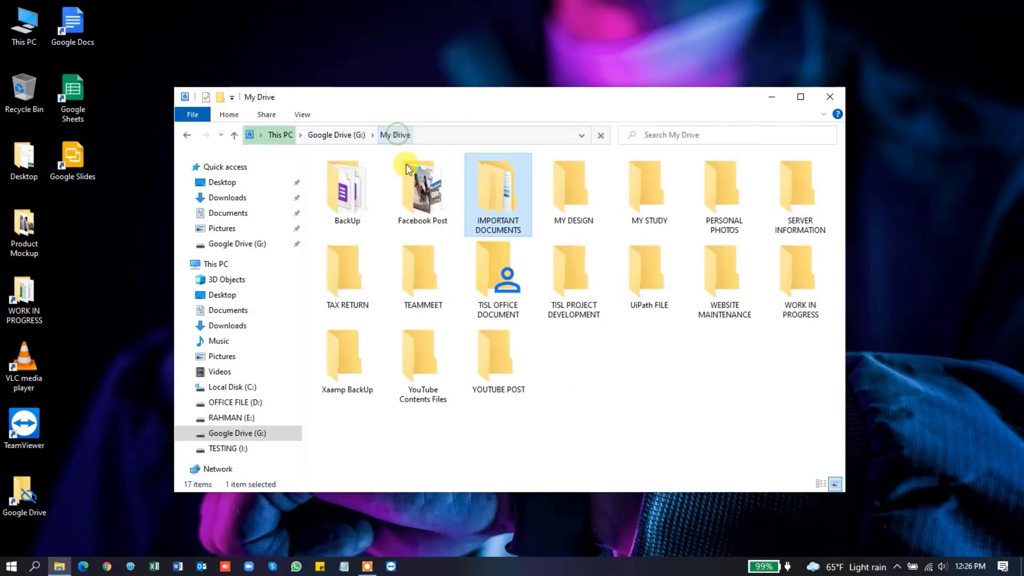
pyautogui.doubleClick(515, 352)
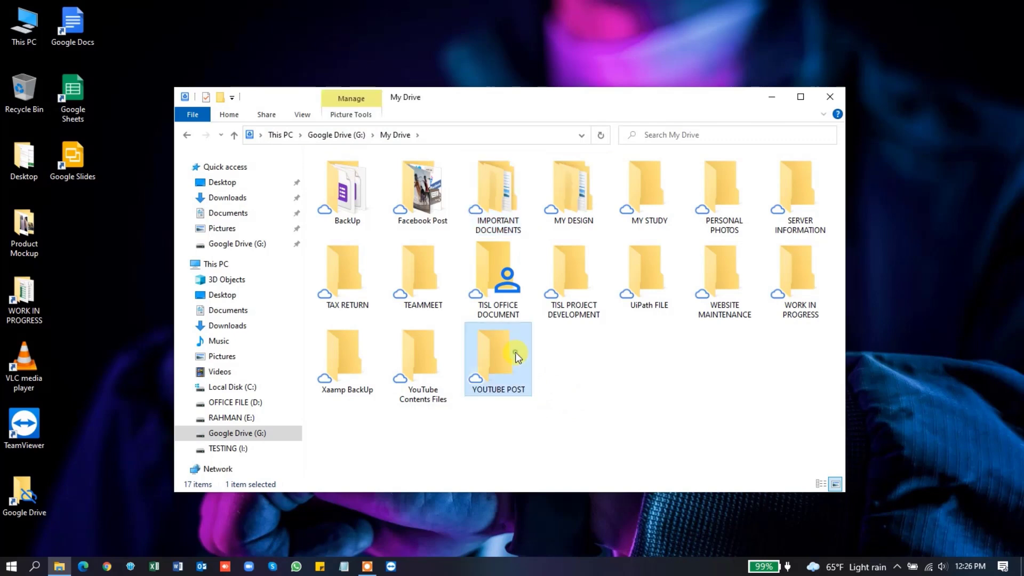
# Return to This PC in File Explorer and clear the drive selection
pyautogui.click(394, 135)
pyautogui.click(219, 269)
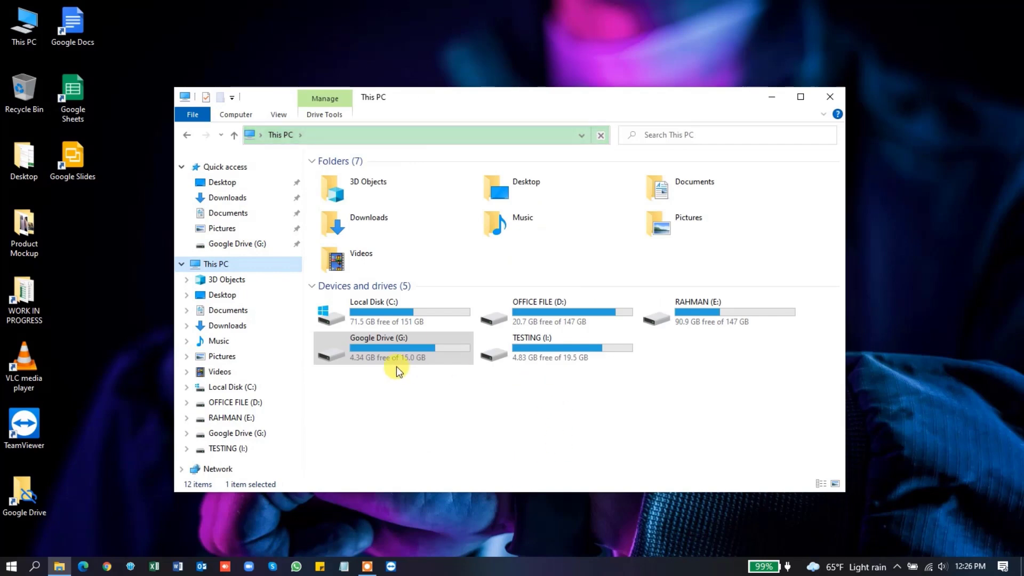
pyautogui.click(447, 417)
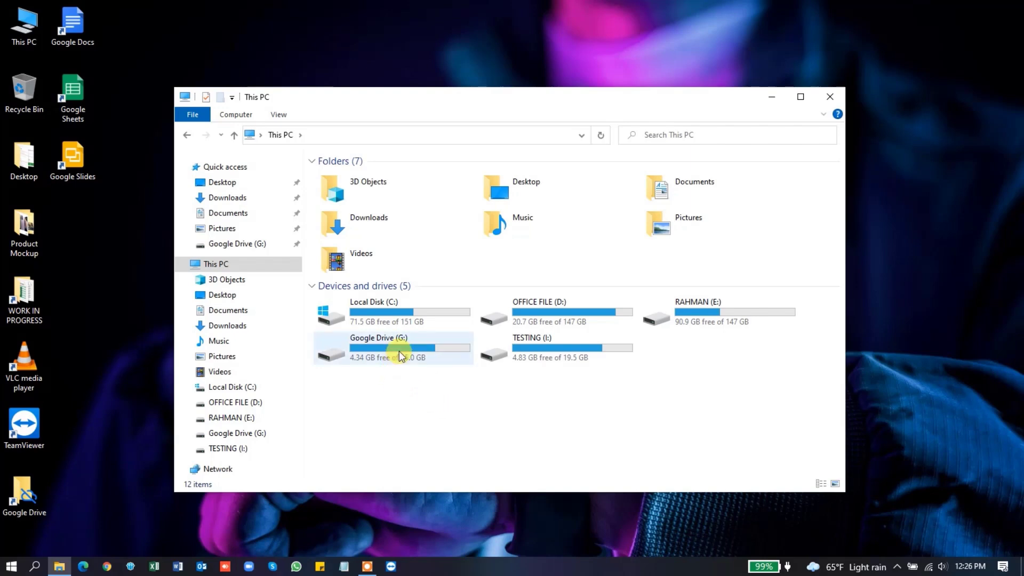
# Review the Google Drive sync activity and notifications from the system tray, and close the status window
pyautogui.click(898, 567)
pyautogui.click(923, 518)
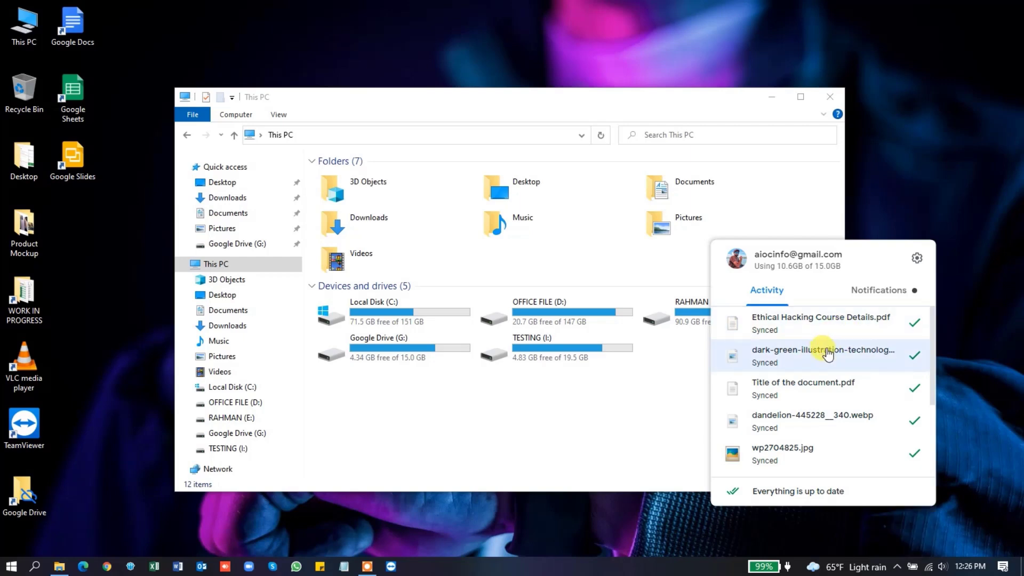
pyautogui.scroll(-3, 832, 355)
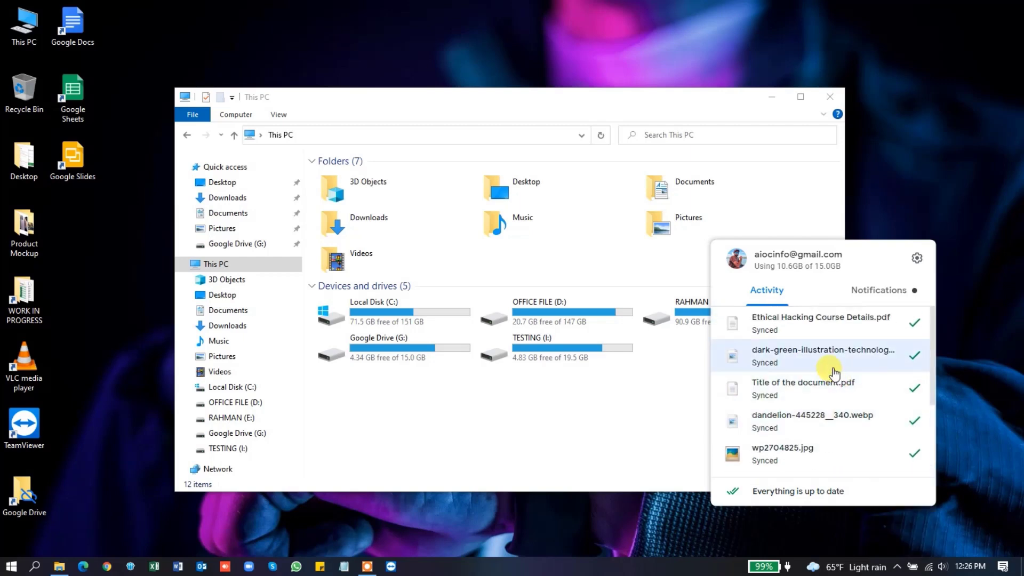
pyautogui.click(889, 296)
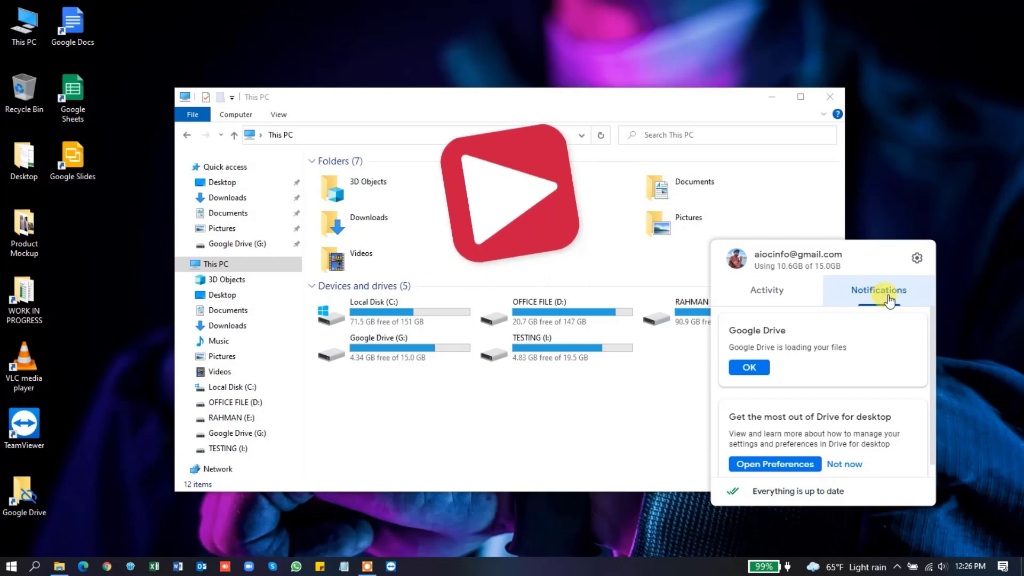
pyautogui.scroll(-1, 831, 328)
pyautogui.scroll(1, 805, 318)
pyautogui.click(773, 290)
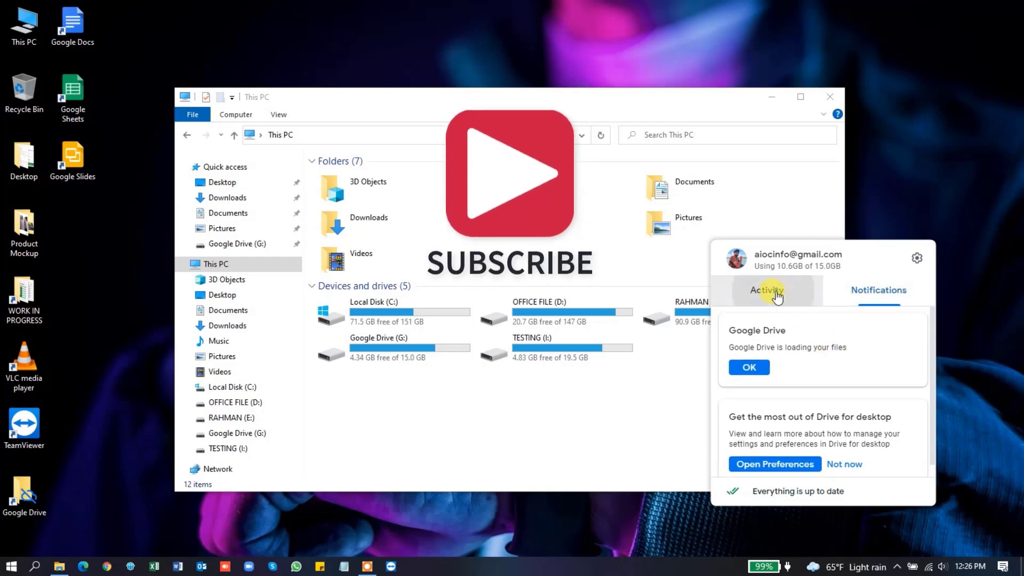
pyautogui.click(498, 408)
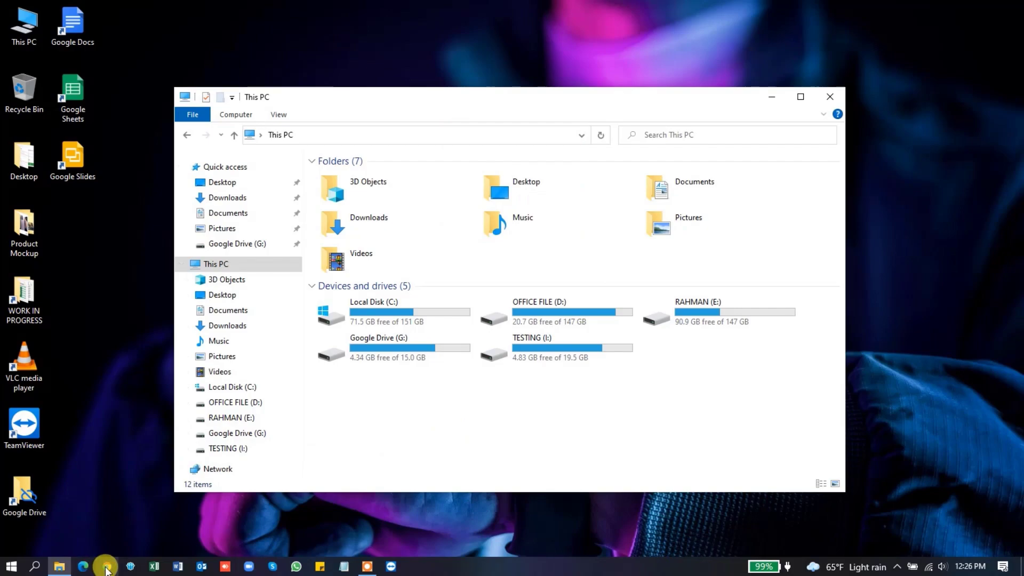
# Switch to Chrome and open drive.google.com/drive/
pyautogui.click(107, 568)
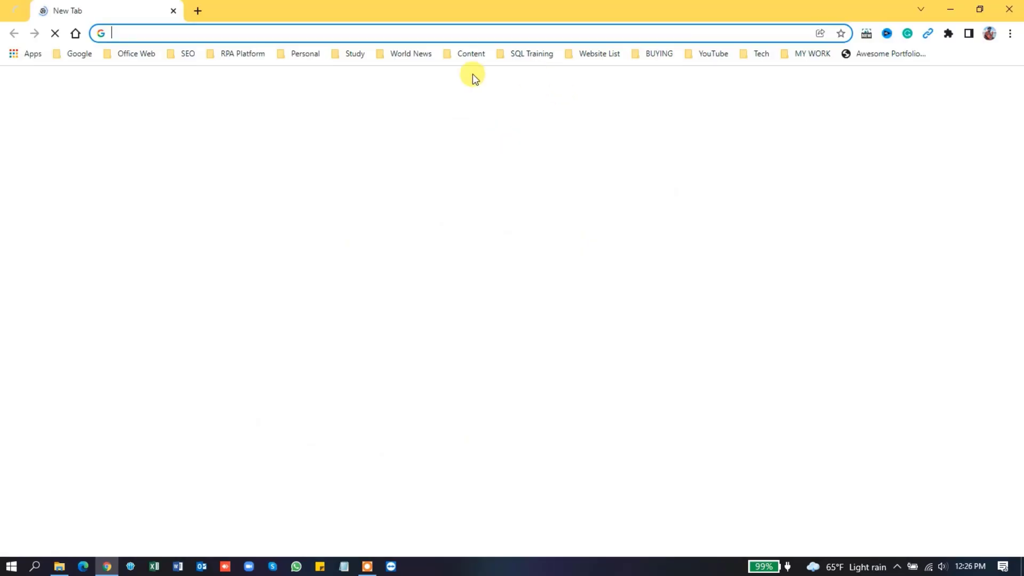
pyautogui.write('dri')
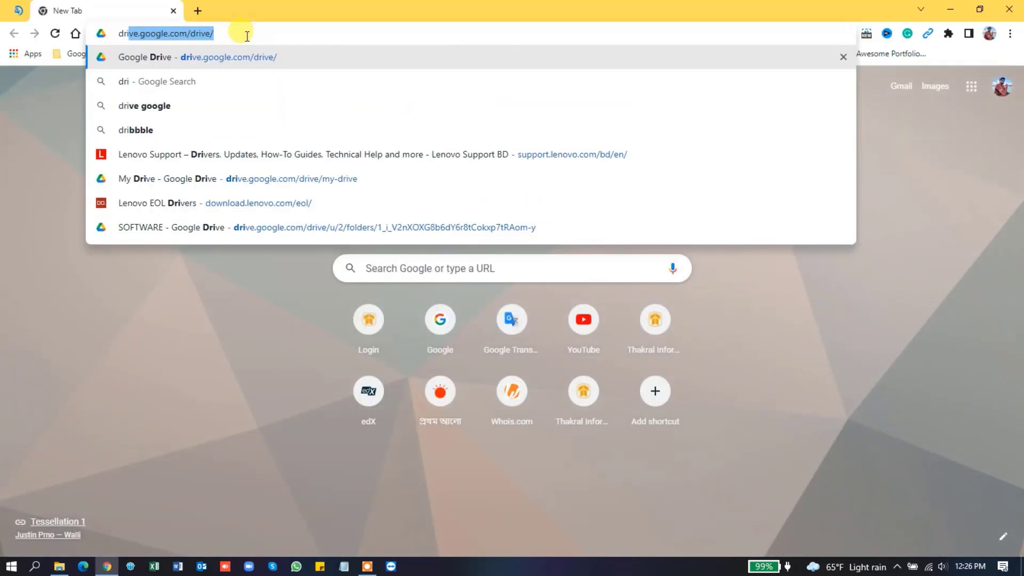
pyautogui.press('Return')
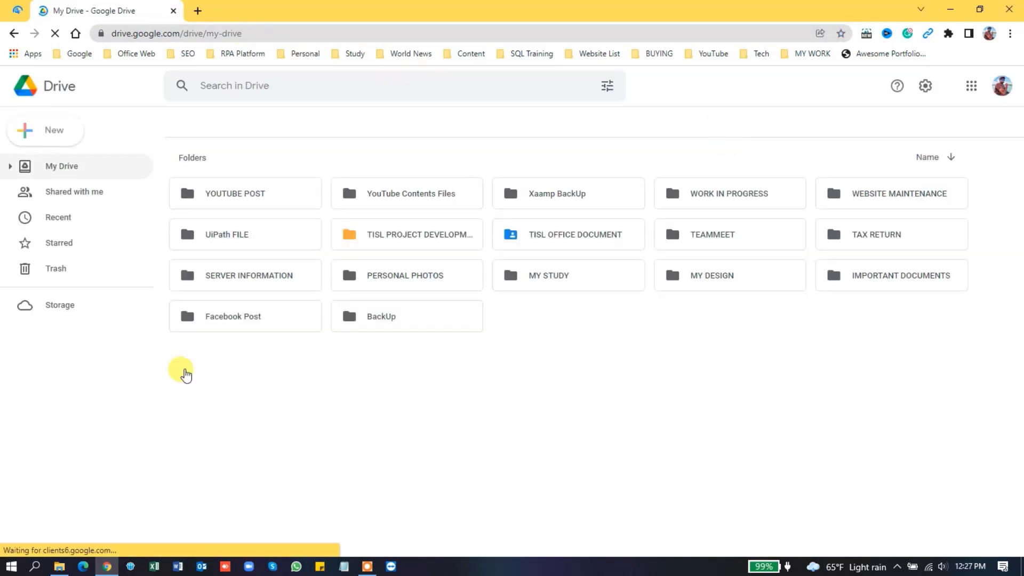
# Try to place the Chrome and File Explorer windows side by side
pyautogui.moveTo(609, 13); pyautogui.dragTo(810, 19)
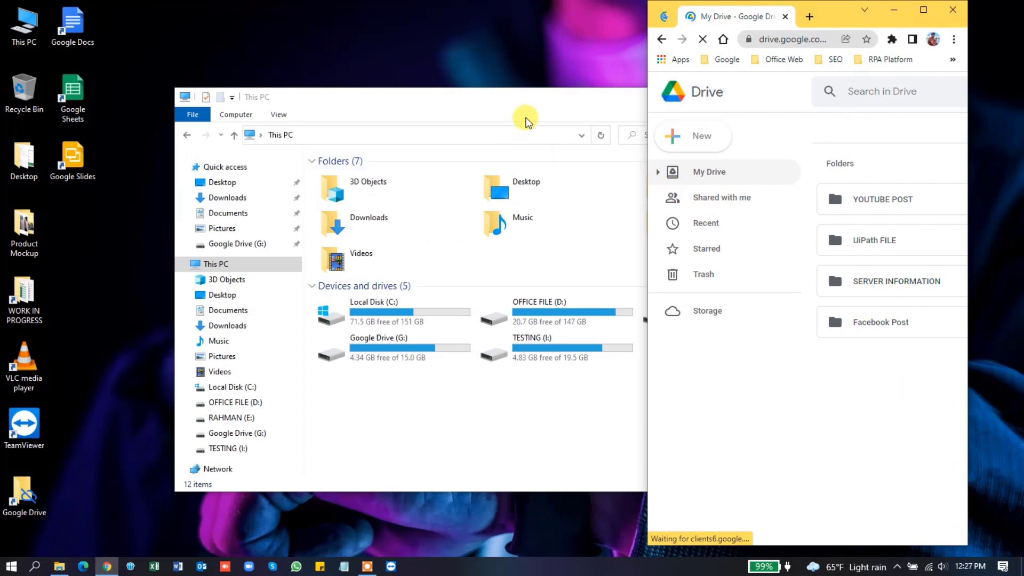
pyautogui.moveTo(526, 120); pyautogui.dragTo(447, 111)
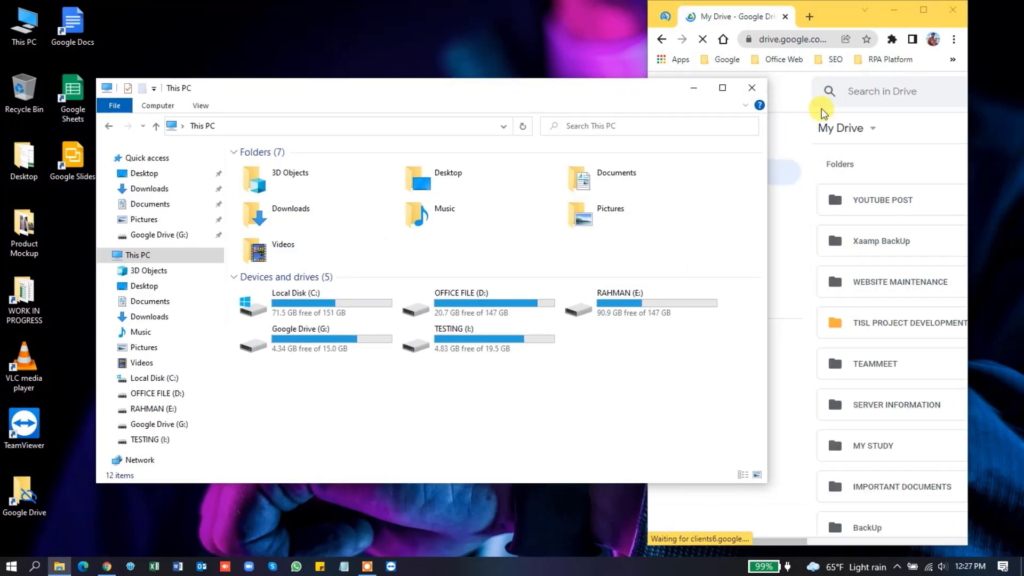
pyautogui.click(834, 17)
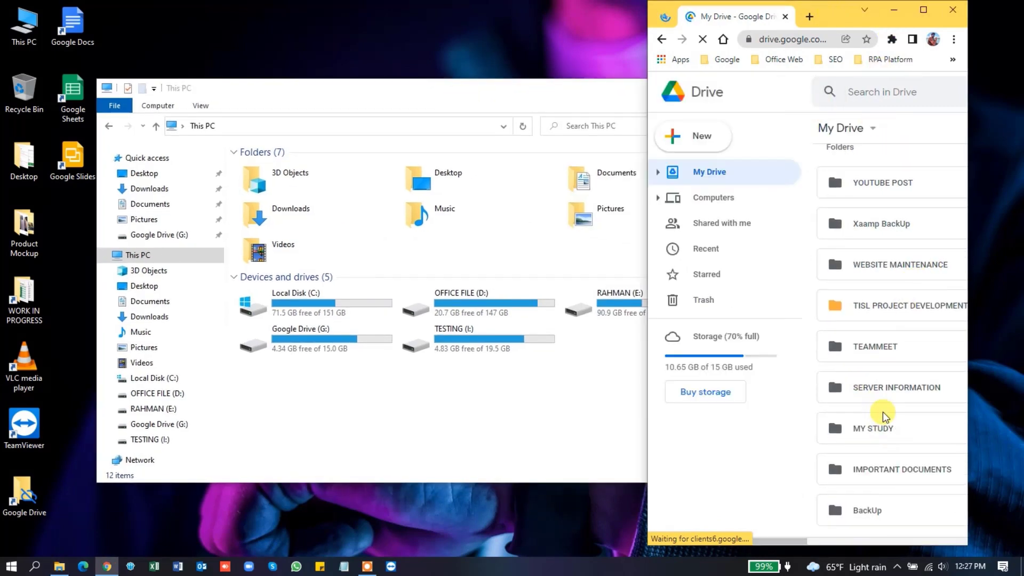
pyautogui.click(923, 10)
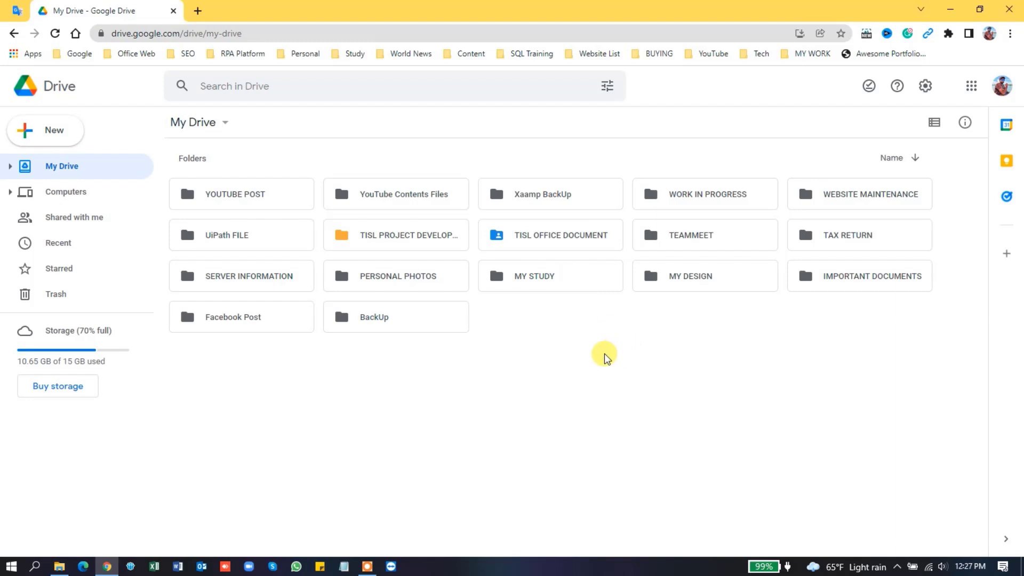
# Create a new folder named "Test Folder" in My Drive on the web
pyautogui.click(32, 132)
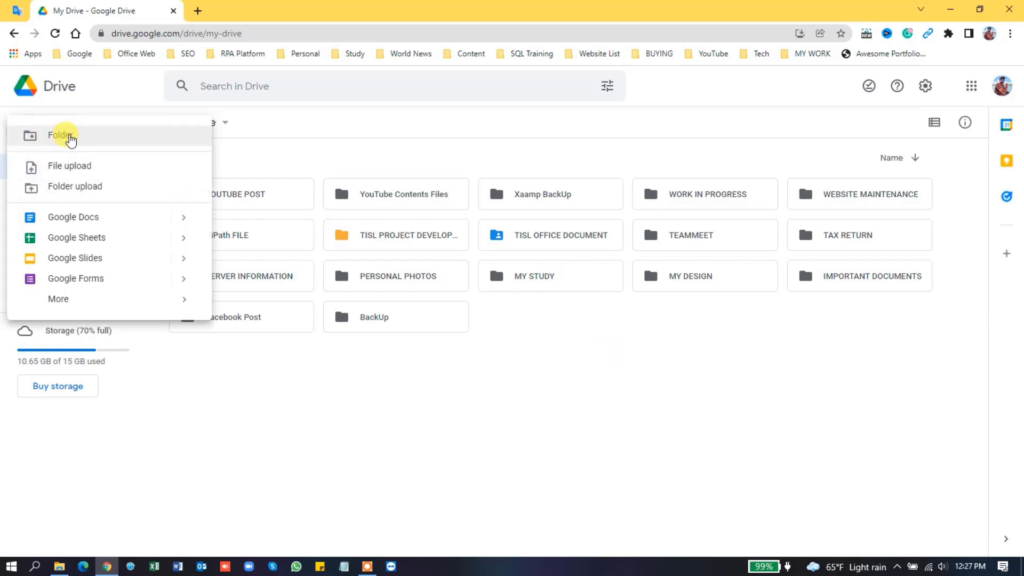
pyautogui.click(67, 138)
pyautogui.write('Test Folder')
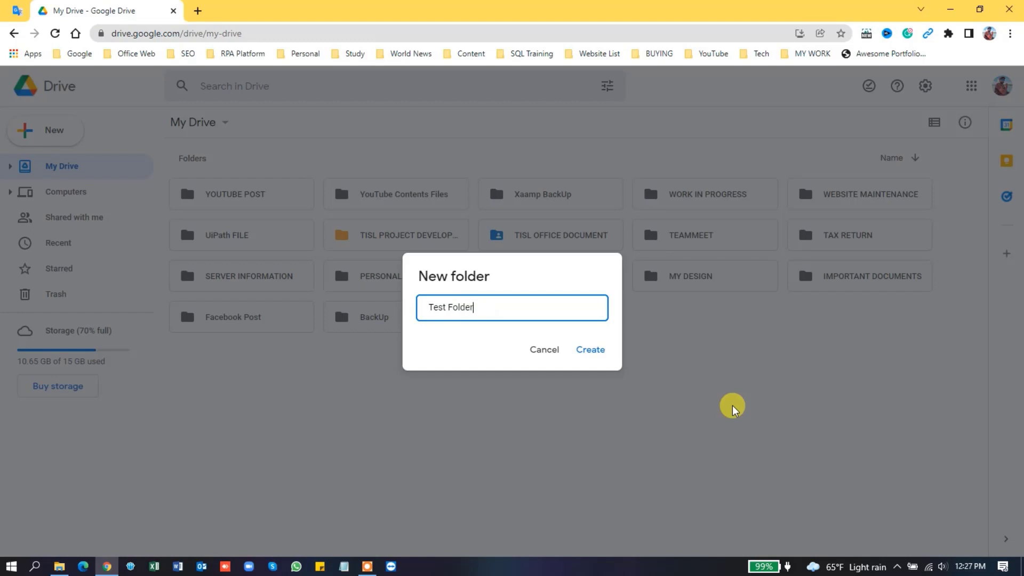
pyautogui.press('Return')
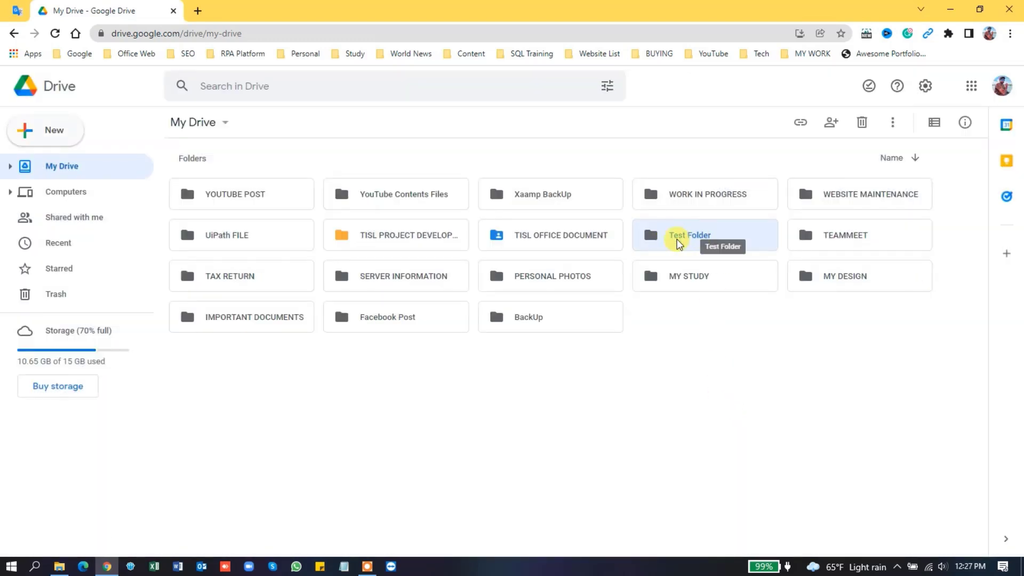
# Switch to File Explorer, open My Drive on Google Drive (G:), look inside Test Folder, and return to My Drive
pyautogui.click(954, 10)
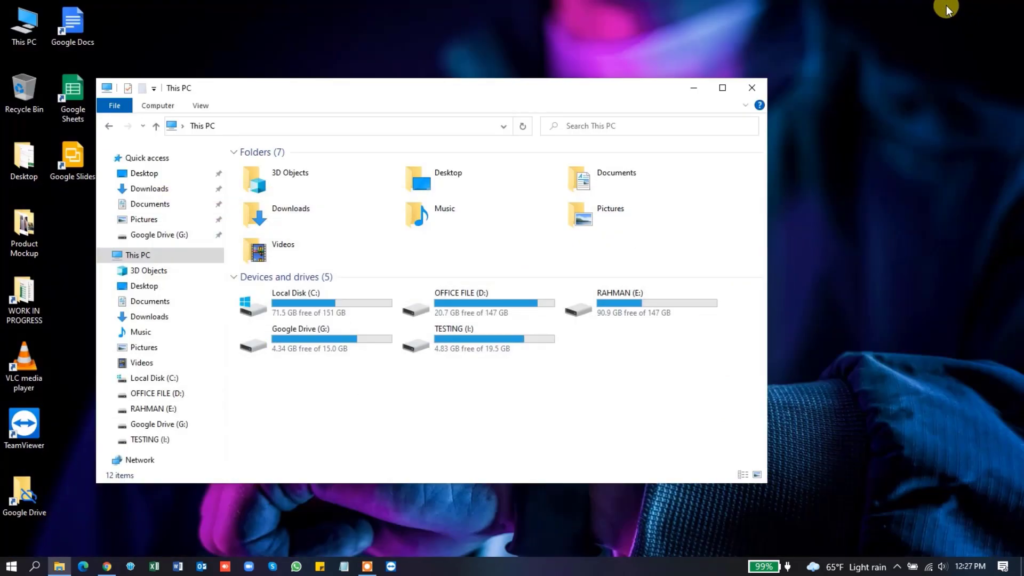
pyautogui.doubleClick(329, 340)
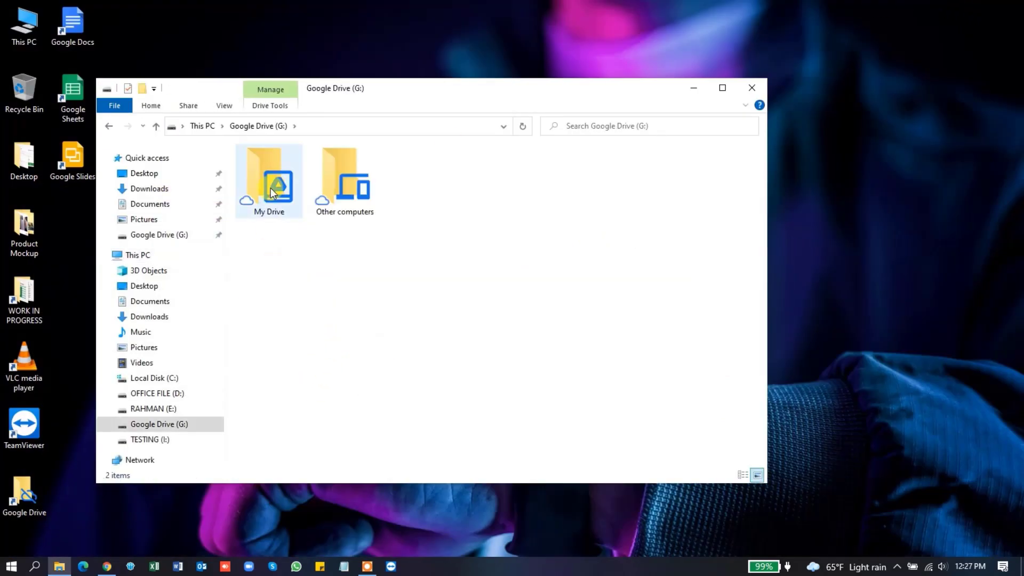
pyautogui.doubleClick(268, 178)
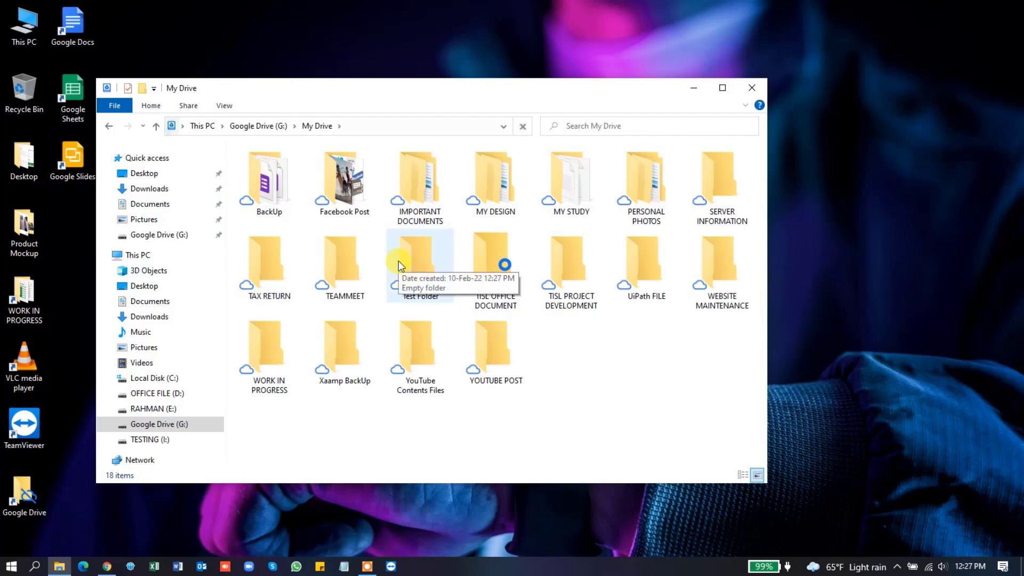
pyautogui.doubleClick(428, 262)
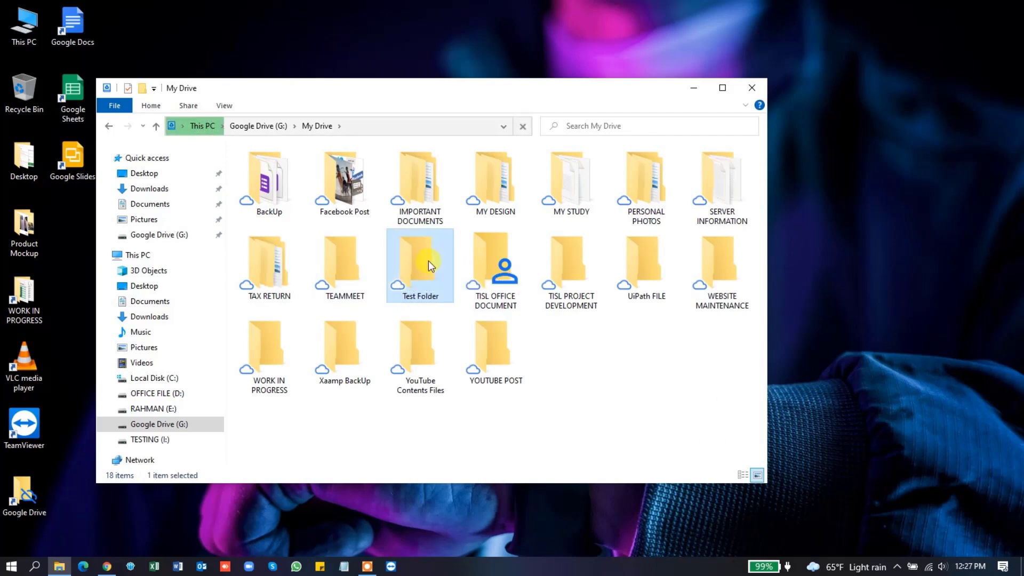
pyautogui.click(317, 126)
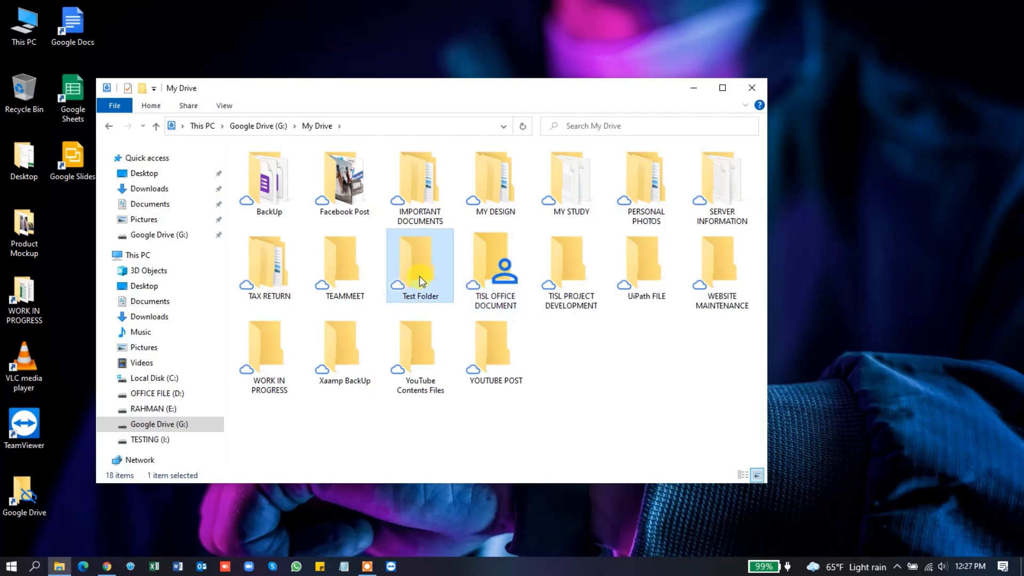
# Delete Test Folder from My Drive and dismiss the trash notice with "Don't show this again" enabled
pyautogui.rightClick(419, 276)
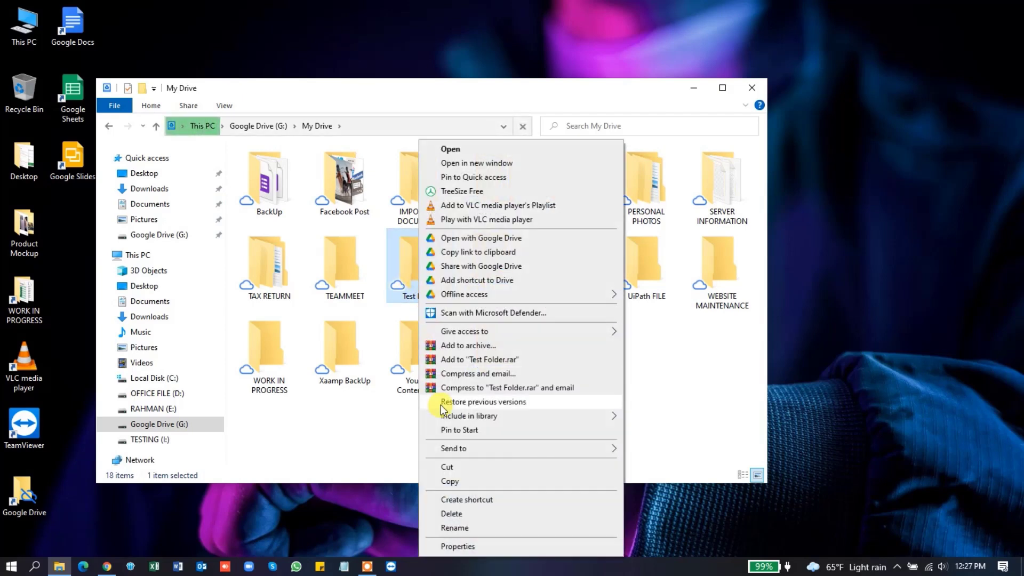
pyautogui.click(453, 514)
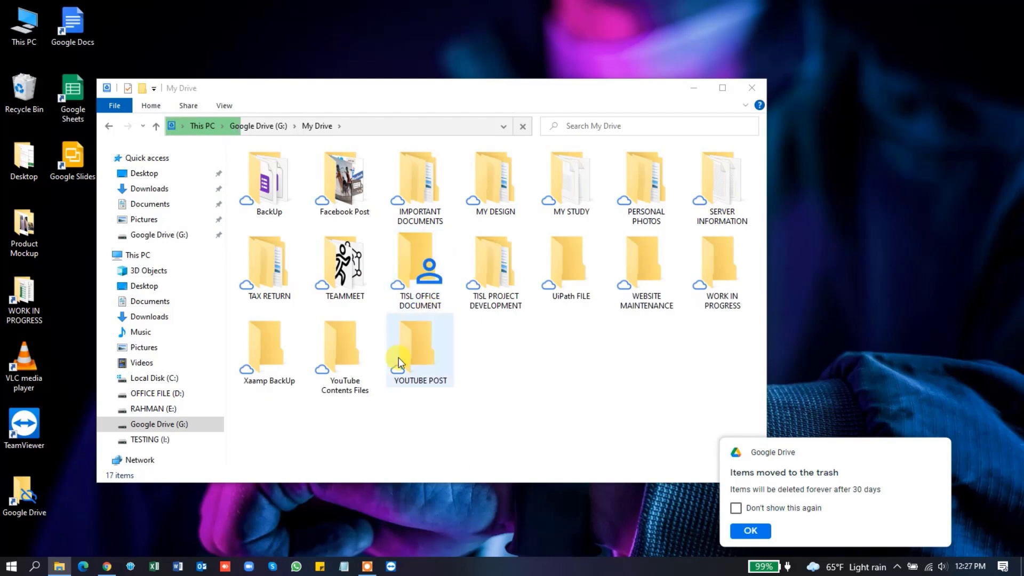
pyautogui.click(737, 507)
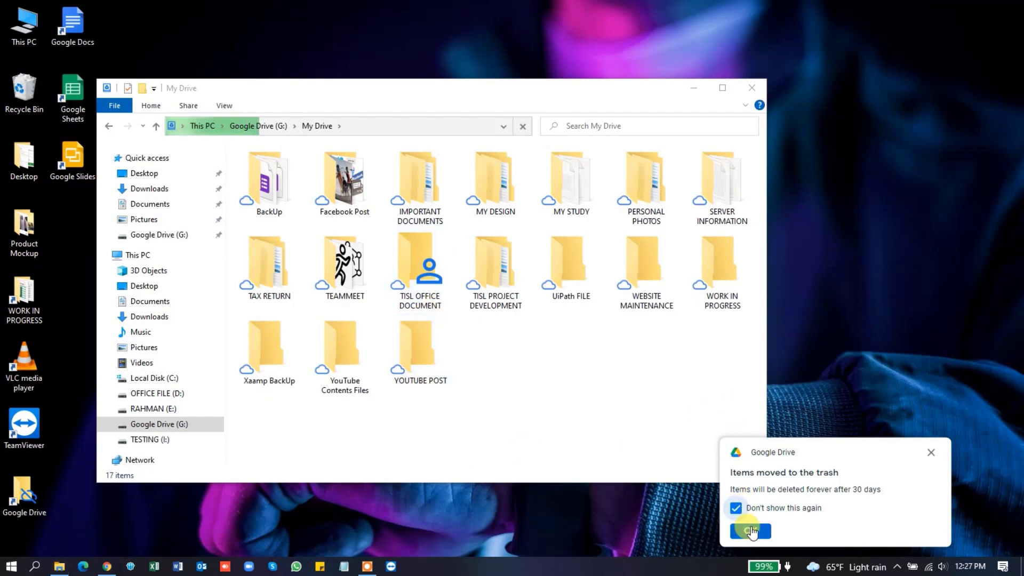
pyautogui.click(751, 531)
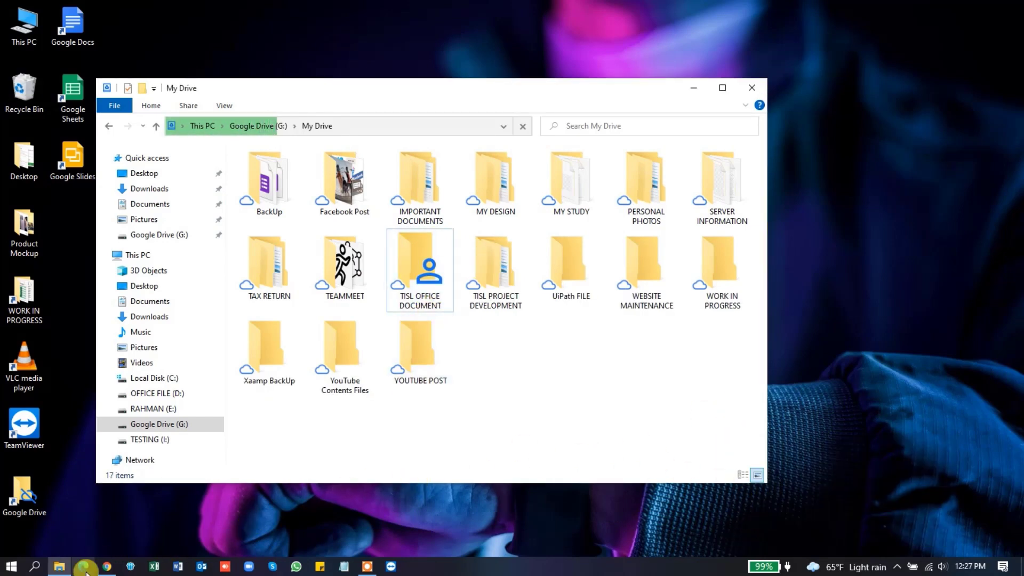
# Check My Drive in Chrome for the deletion of Test Folder and return to File Explorer
pyautogui.click(107, 567)
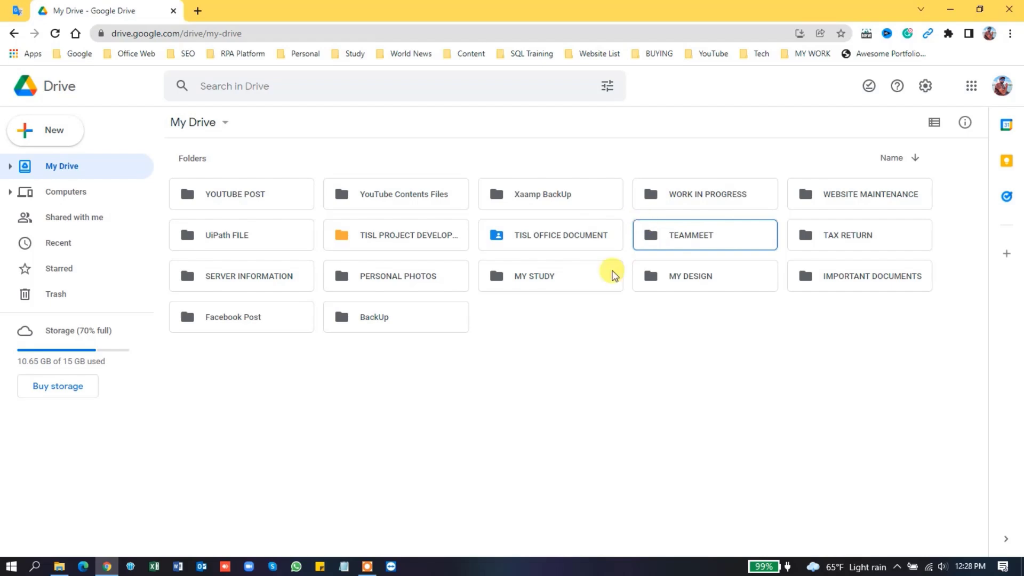
pyautogui.click(552, 330)
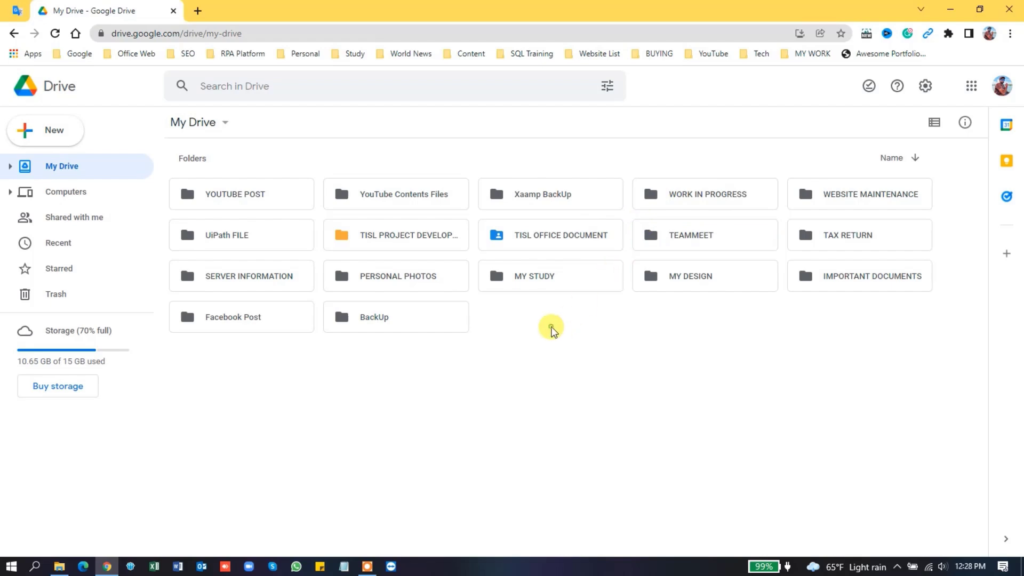
pyautogui.click(107, 566)
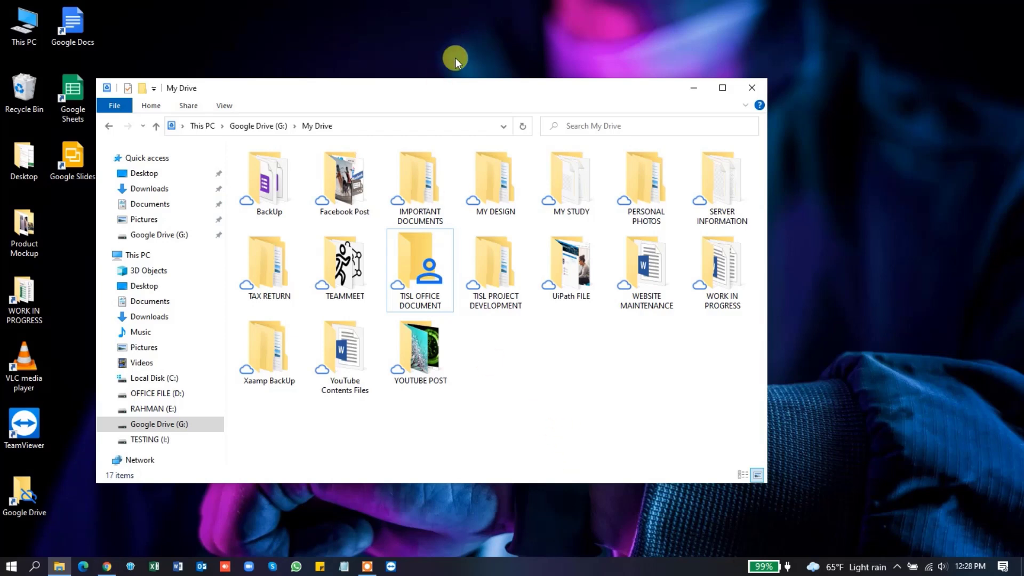
# Create a new folder named "Test Folder 2" in My Drive within File Explorer
pyautogui.moveTo(450, 89); pyautogui.dragTo(548, 75)
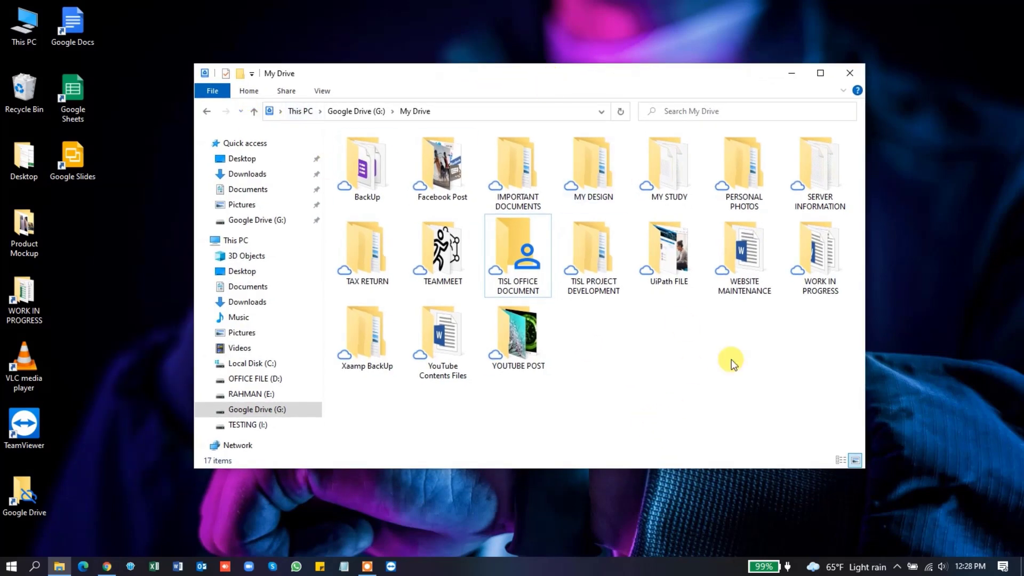
pyautogui.rightClick(625, 343)
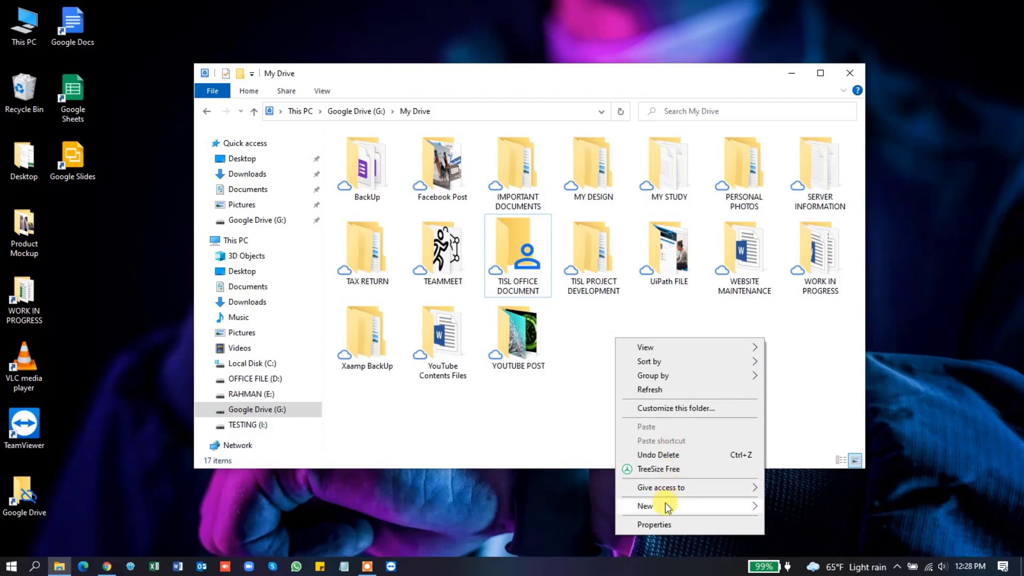
pyautogui.moveTo(668, 504)
pyautogui.click(822, 331)
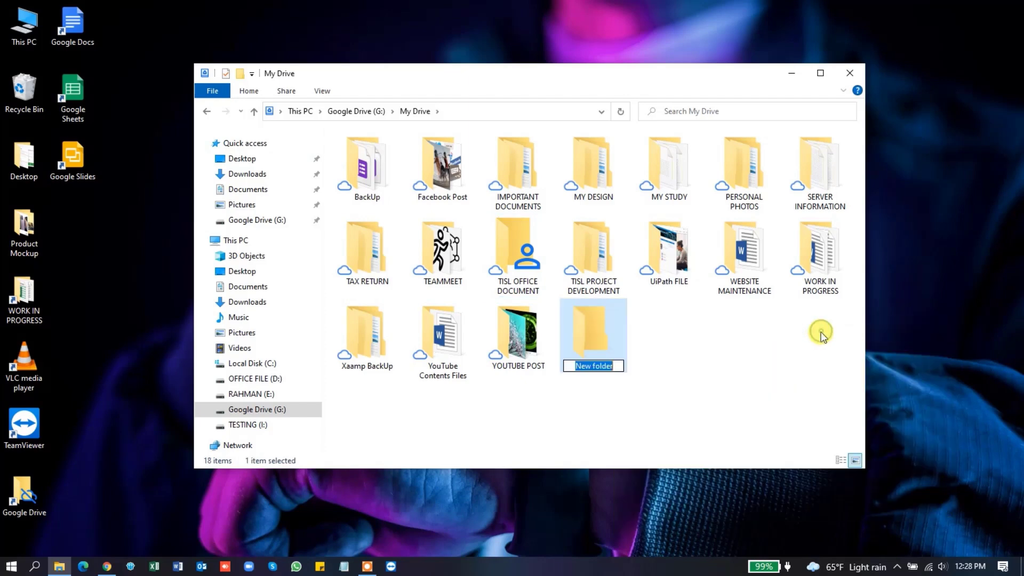
pyautogui.write('Test')
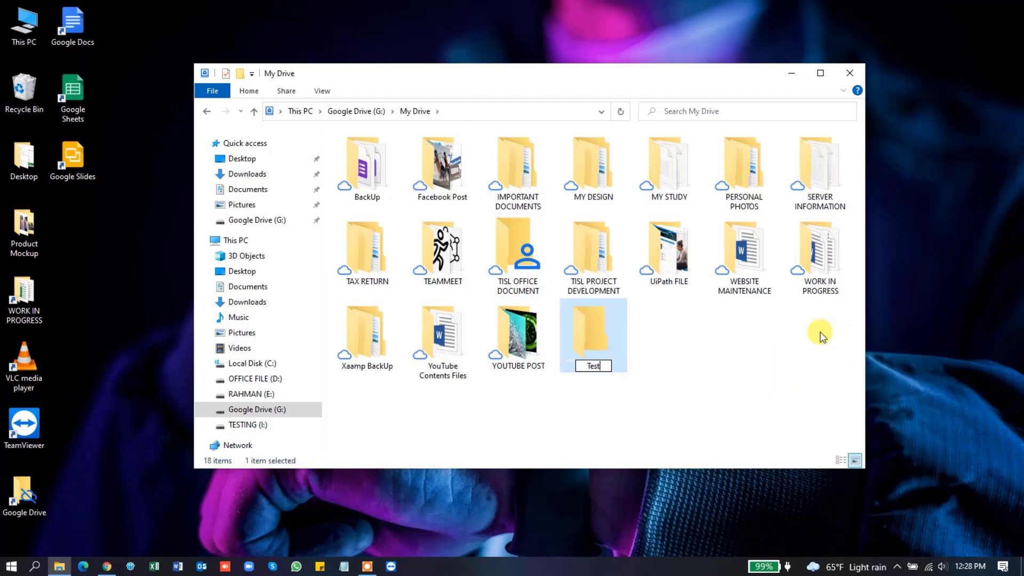
pyautogui.write(' Folder 2')
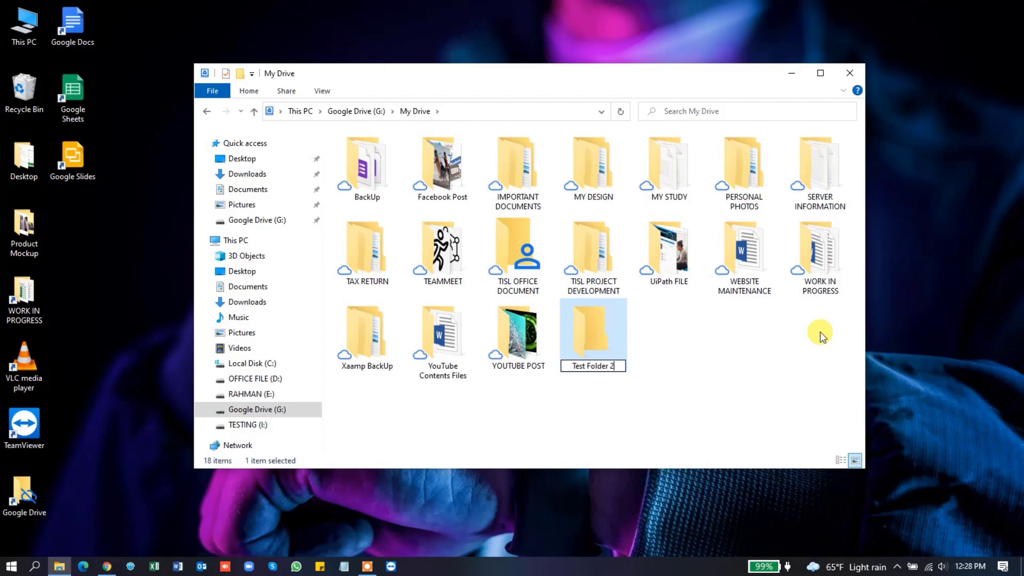
pyautogui.press('Return')
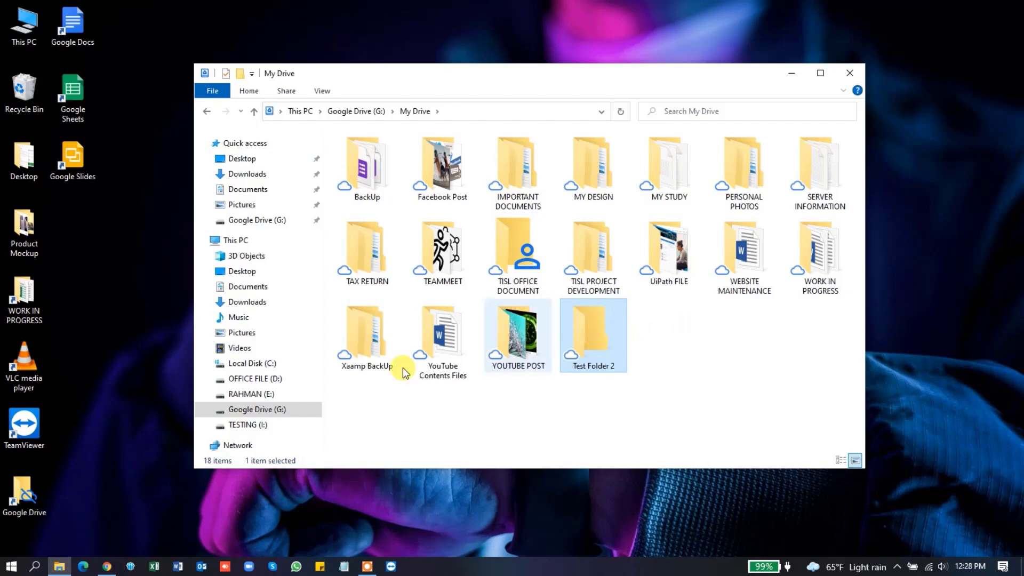
# Switch to Chrome and check My Drive for Test Folder 2, comparing it with the folder in File Explorer
pyautogui.click(108, 566)
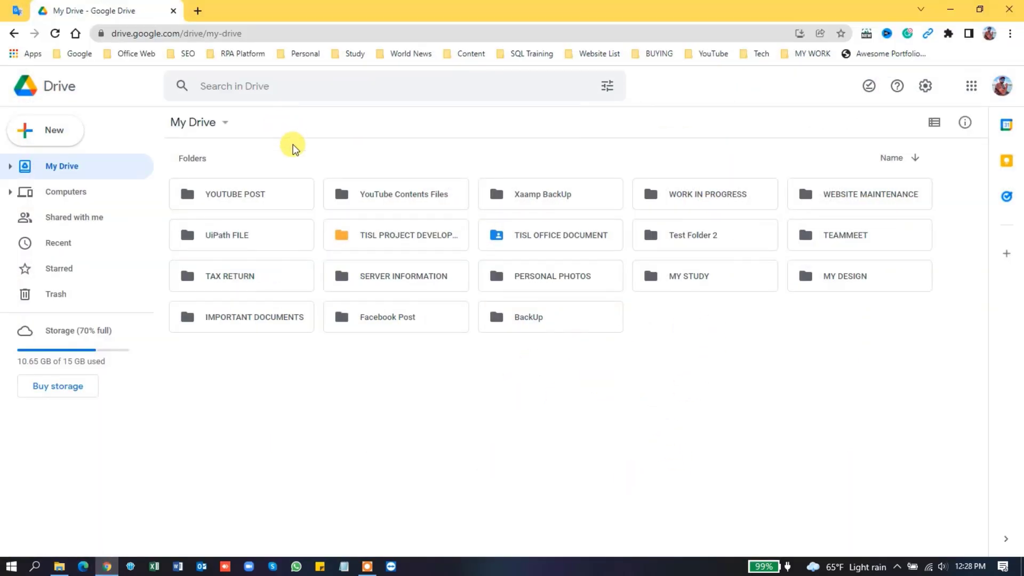
pyautogui.click(727, 233)
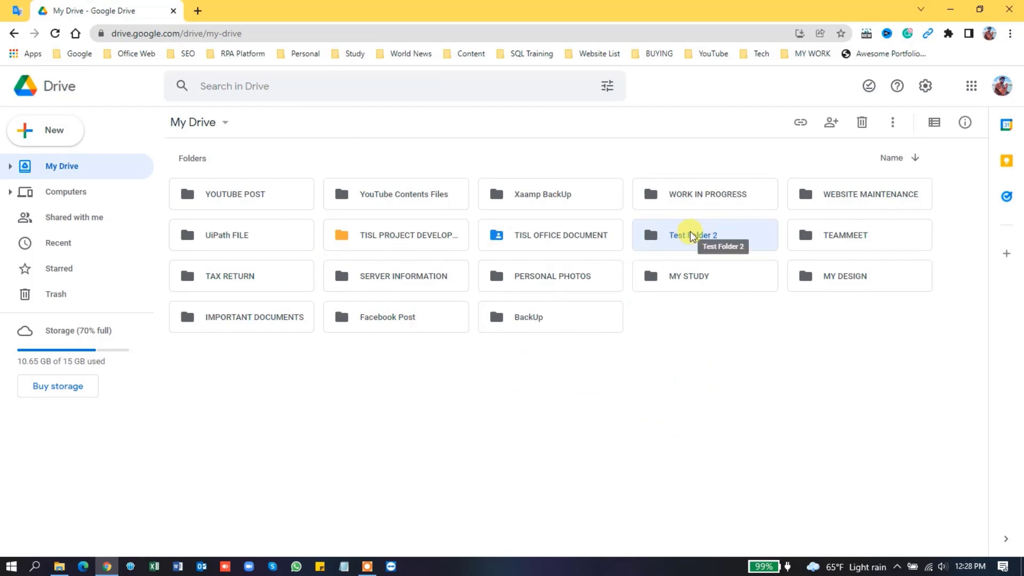
pyautogui.click(60, 568)
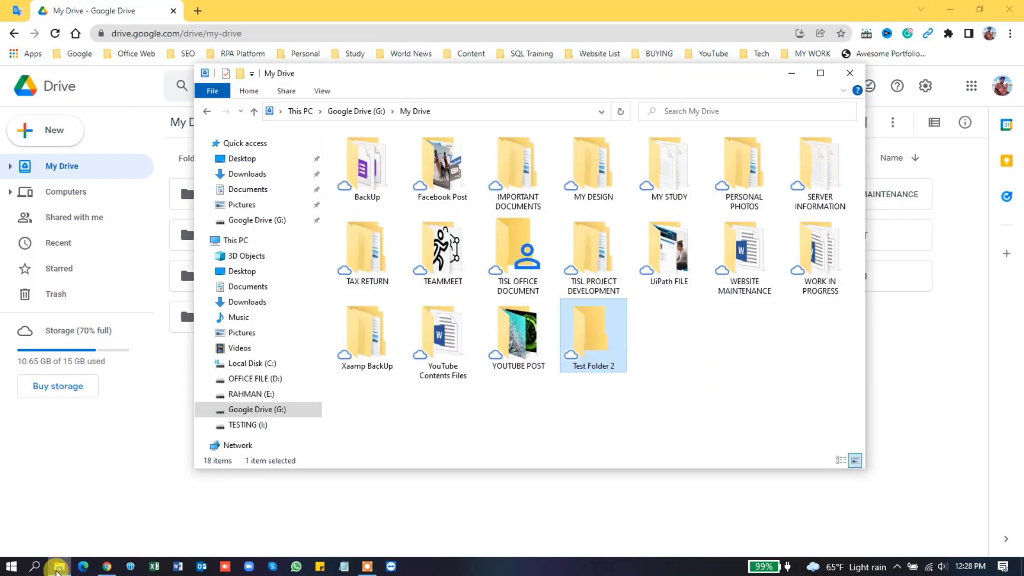
pyautogui.click(59, 567)
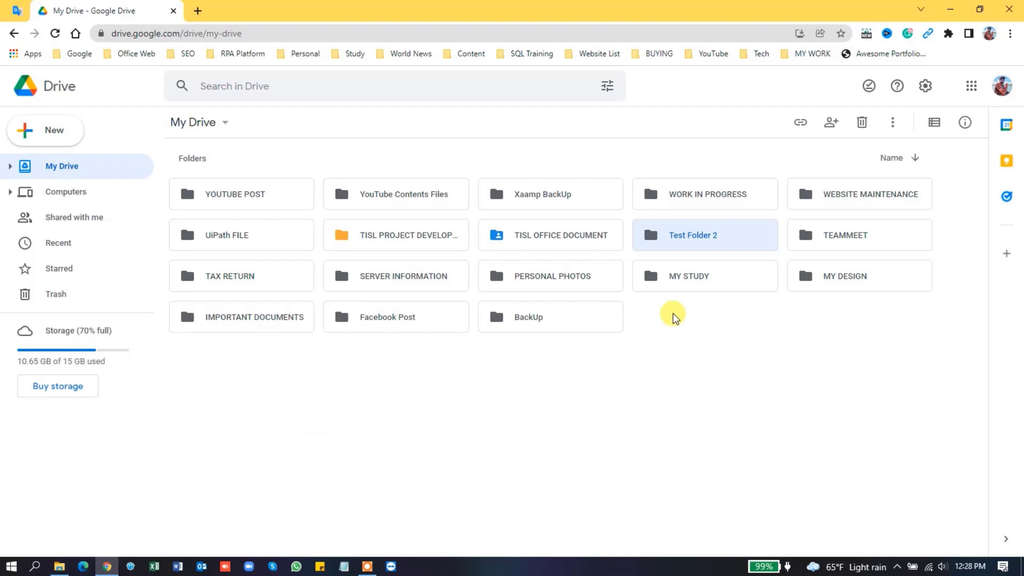
# Open Test Folder 2 in Google Drive on the web to view its contents, and minimize Chrome
pyautogui.click(690, 326)
pyautogui.click(715, 237)
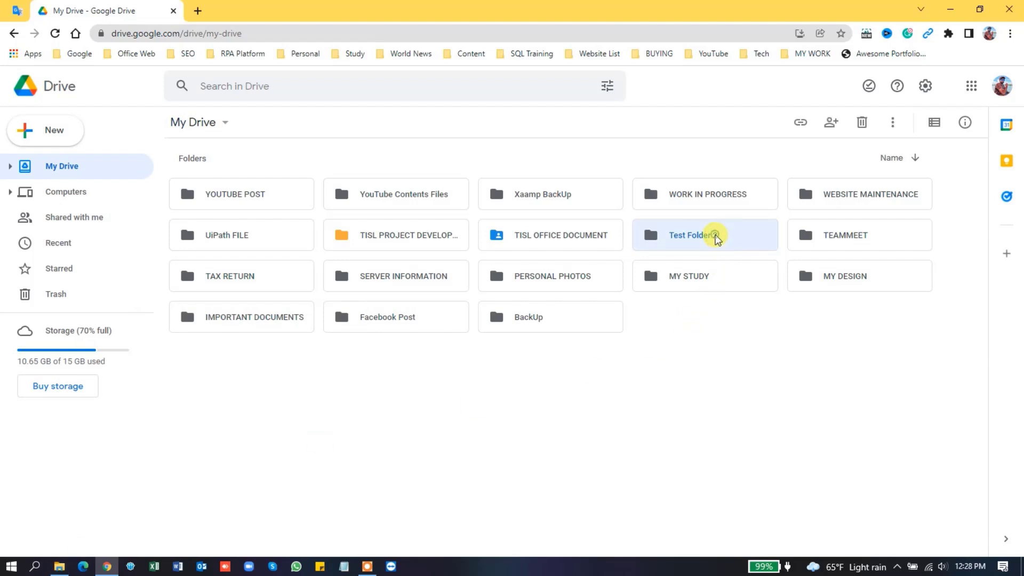
pyautogui.doubleClick(715, 237)
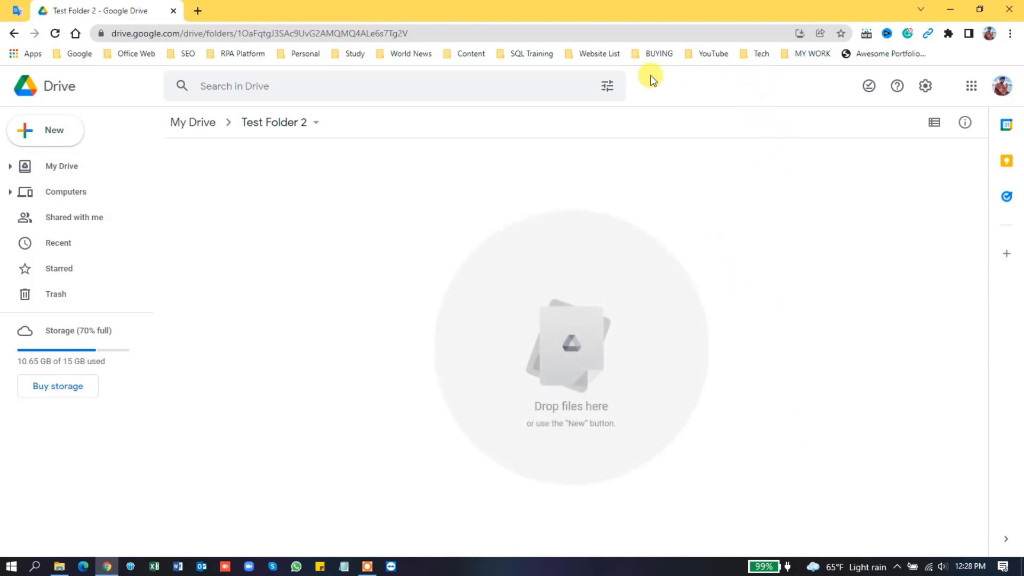
pyautogui.click(487, 87)
pyautogui.click(724, 88)
pyautogui.click(952, 6)
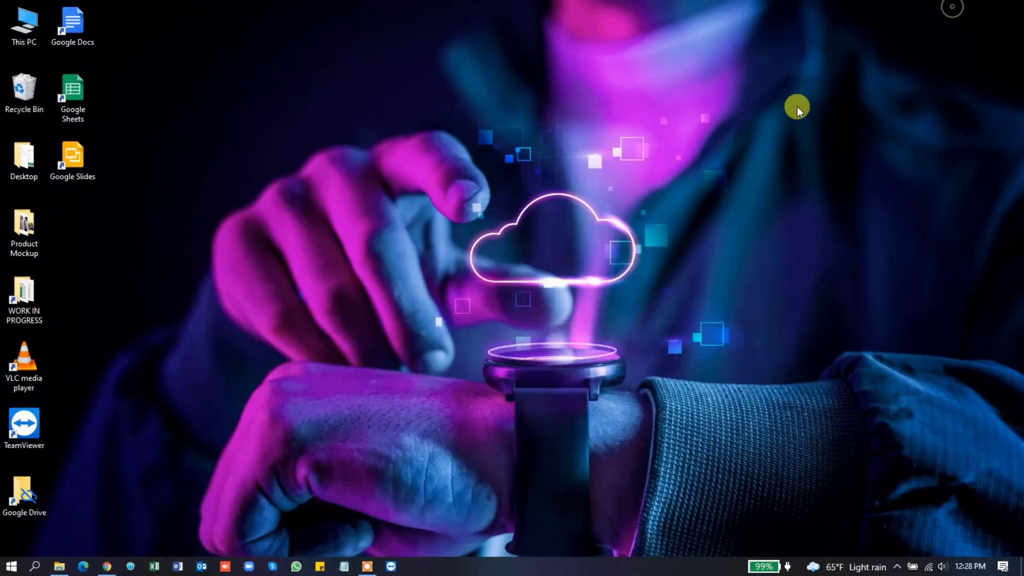
# Switch to File Explorer and create a text document named "test" inside Test Folder 2
pyautogui.click(59, 566)
pyautogui.doubleClick(599, 326)
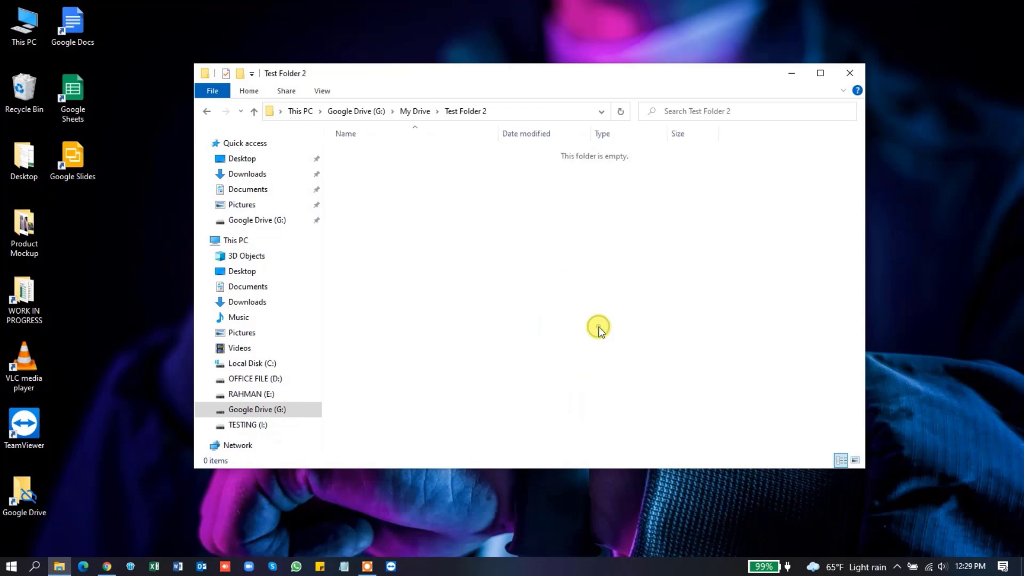
pyautogui.rightClick(508, 232)
pyautogui.moveTo(597, 399)
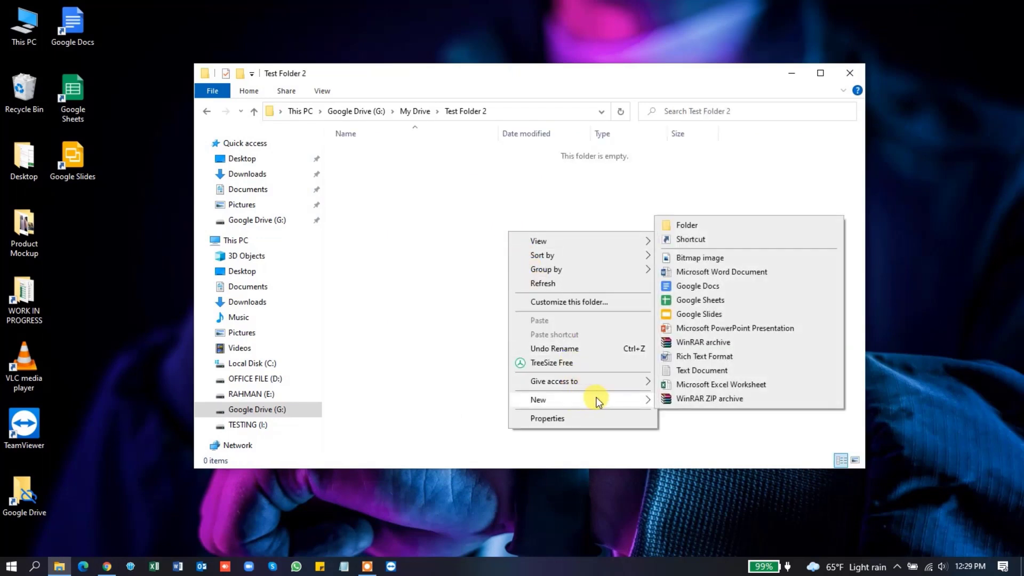
pyautogui.click(724, 372)
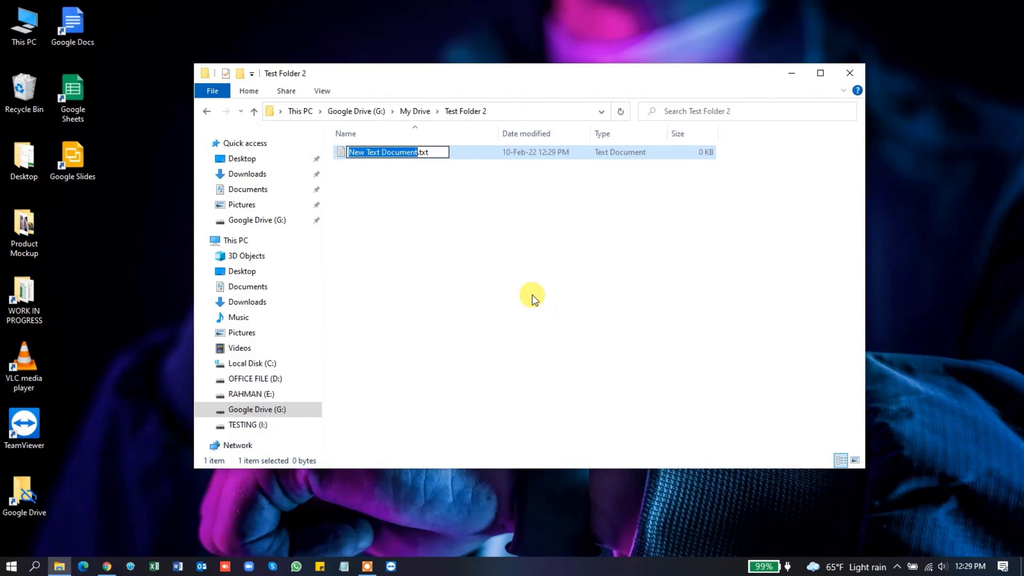
pyautogui.write('test')
pyautogui.press('Return')
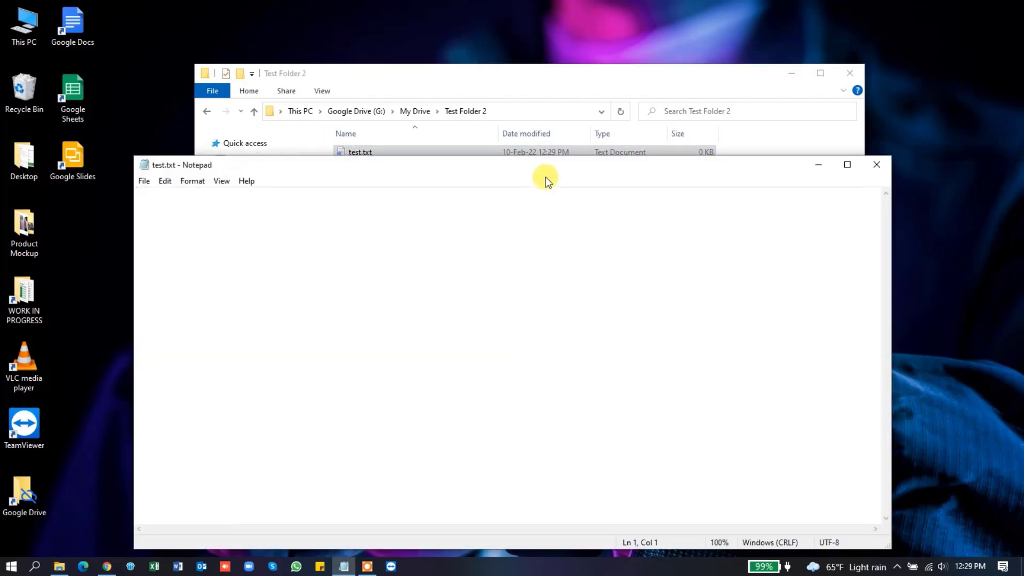
# Write "hello test file...." in test.txt with a blank line above it, save the file, and close Notepad
pyautogui.write('hello test file....')
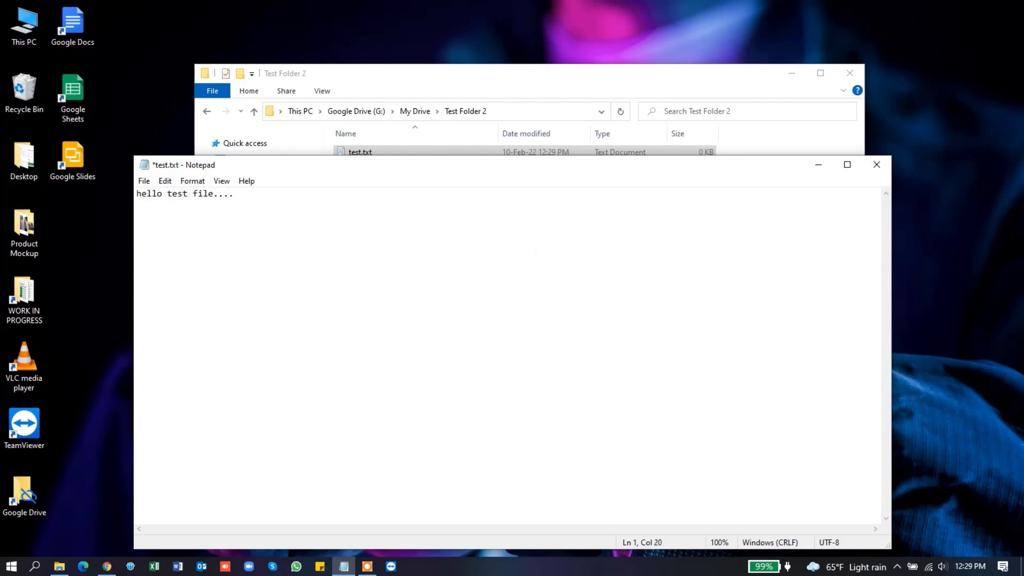
pyautogui.hotkey('ctrl', 's')
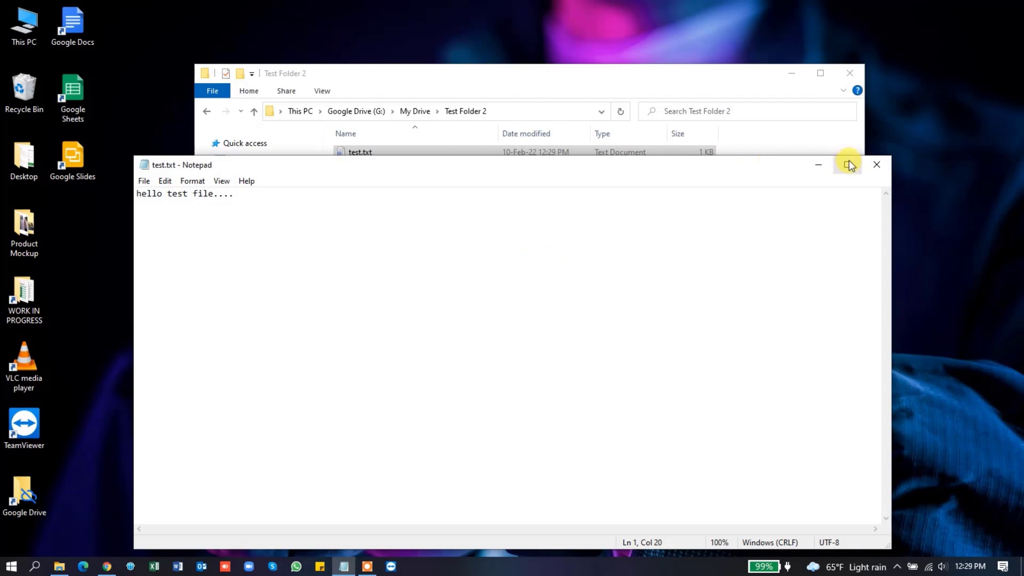
pyautogui.moveTo(540, 167); pyautogui.dragTo(554, 149)
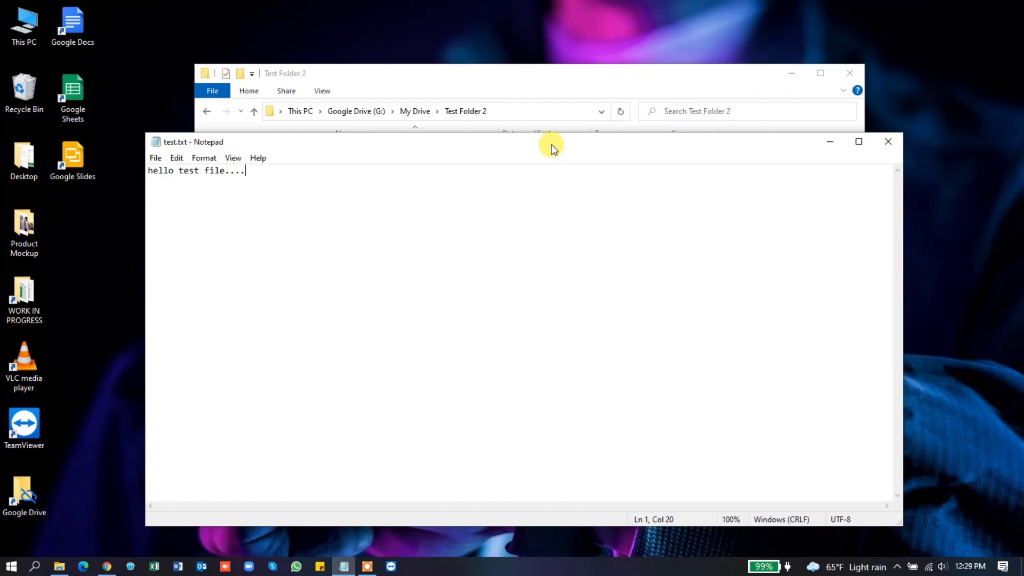
pyautogui.click(149, 175)
pyautogui.press('Return')
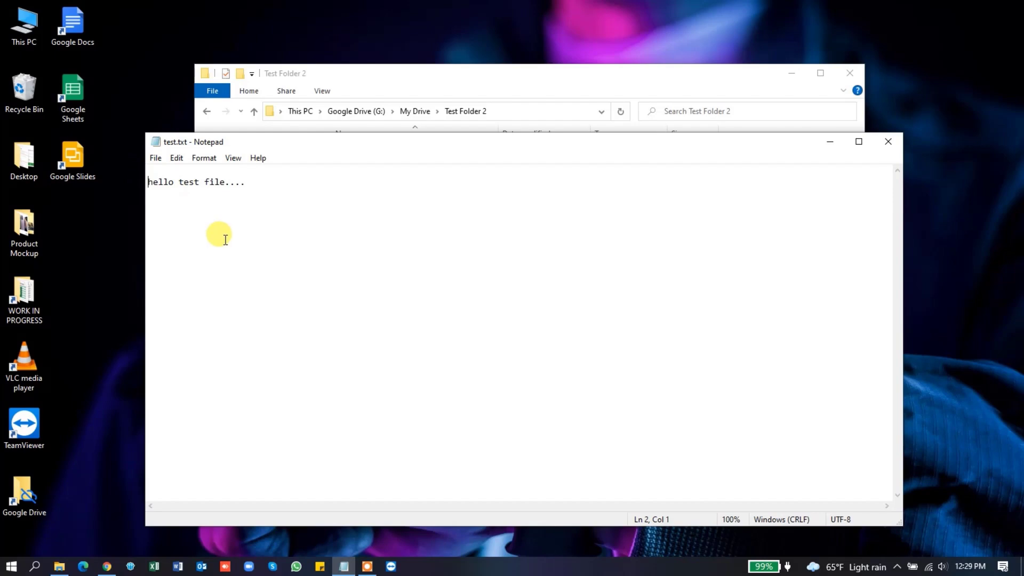
pyautogui.click(887, 142)
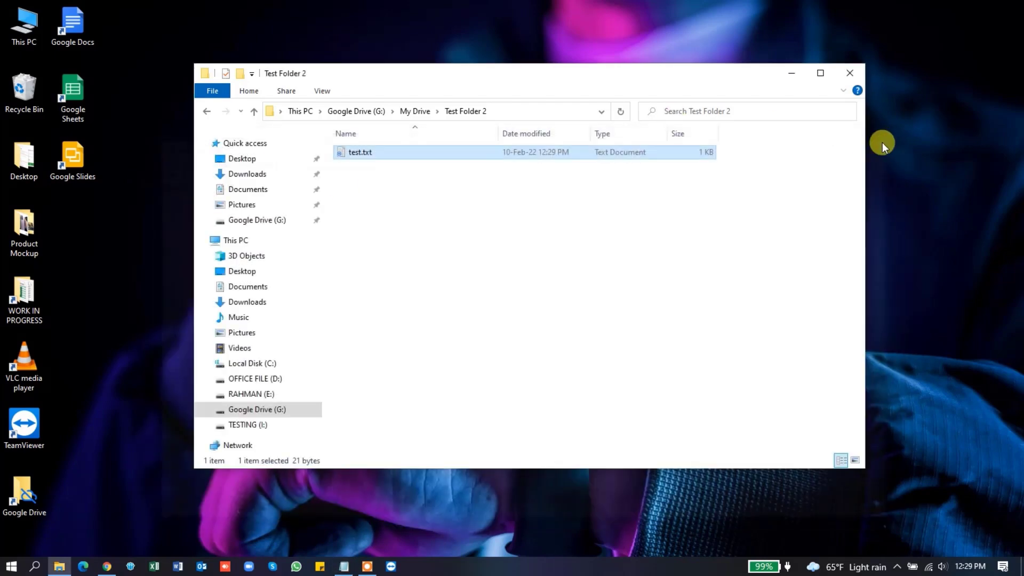
# Reopen Test Folder 2 from My Drive in File Explorer, and do the same in Chrome to check for test.txt
pyautogui.click(412, 110)
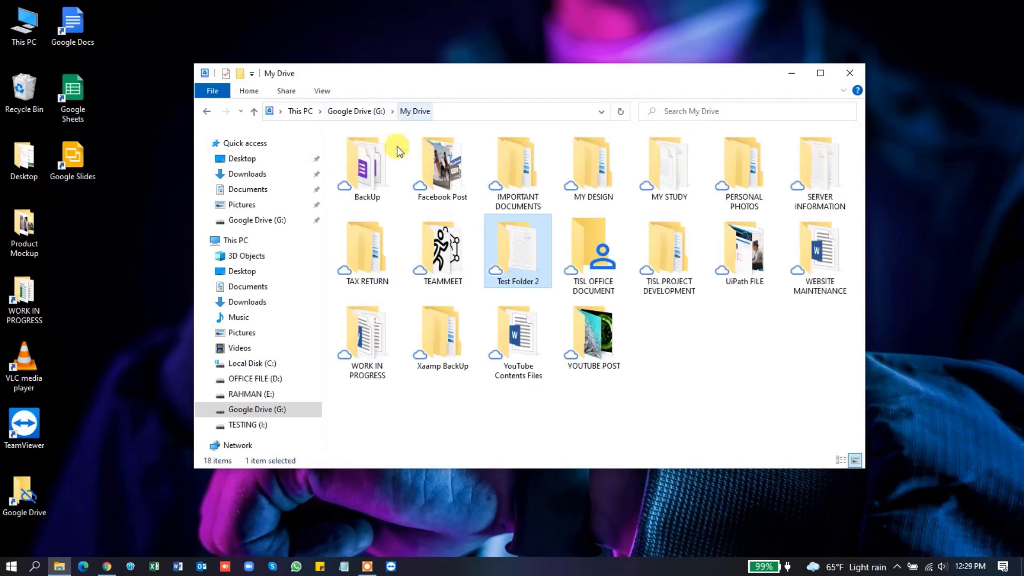
pyautogui.doubleClick(524, 242)
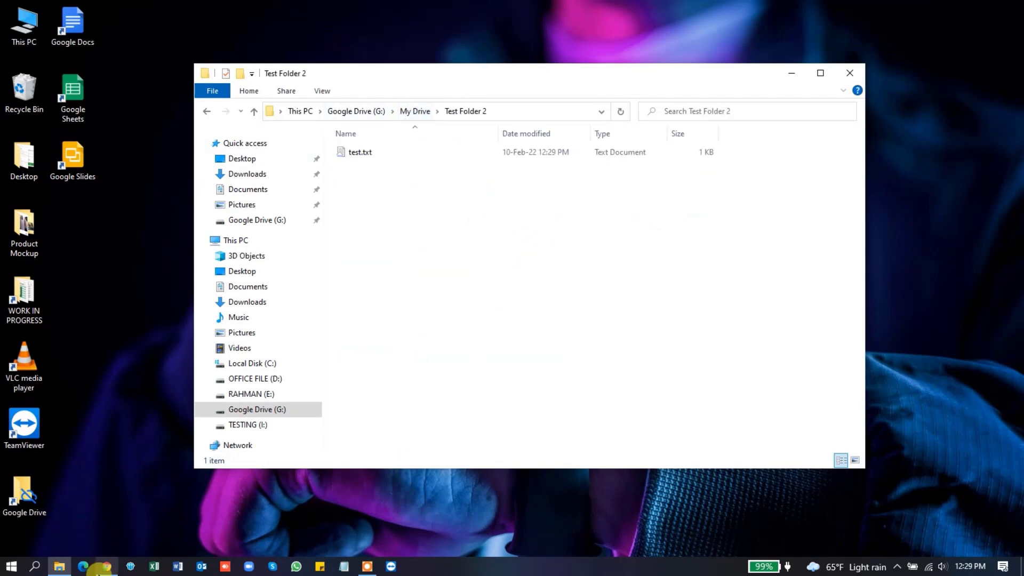
pyautogui.click(105, 567)
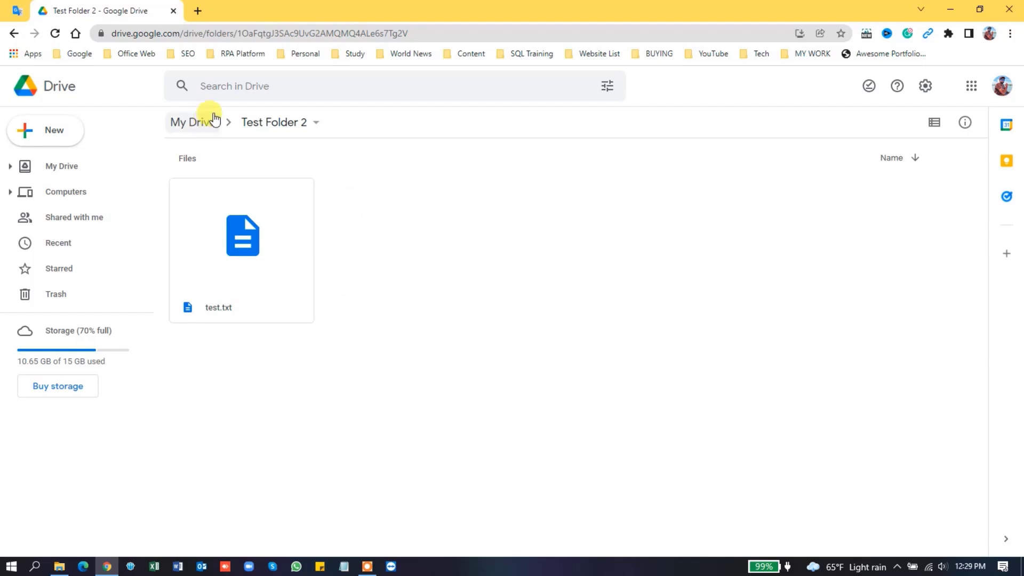
pyautogui.click(187, 128)
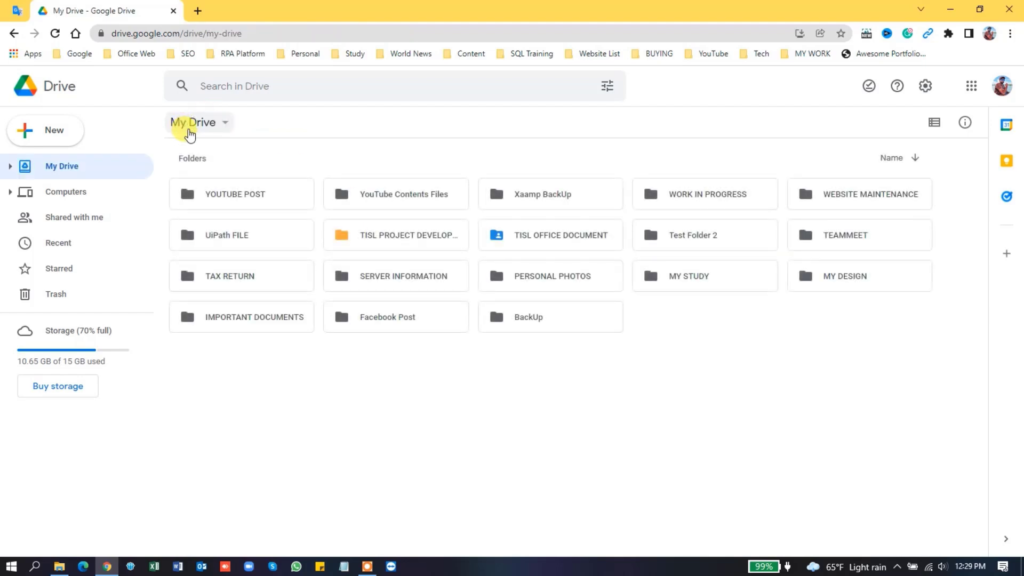
pyautogui.click(715, 236)
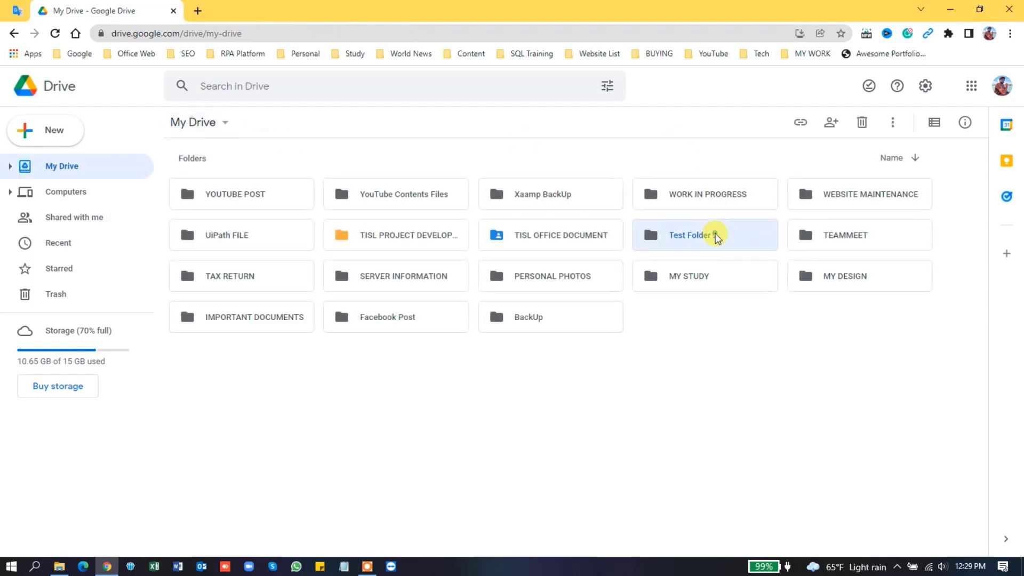
pyautogui.doubleClick(715, 234)
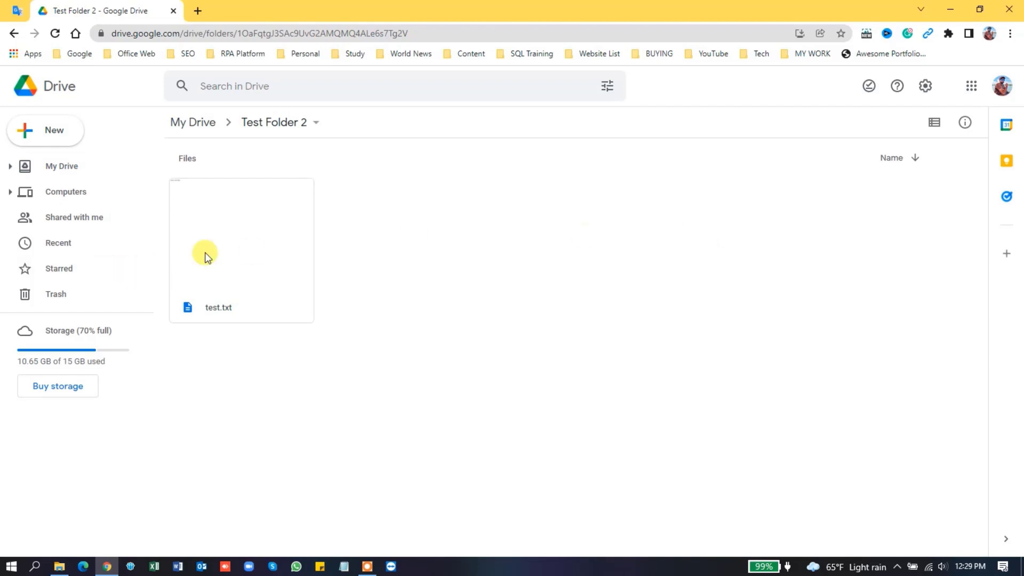
# Preview the contents of test.txt in Google Drive on the web, return to My Drive, and minimize Chrome
pyautogui.click(229, 241)
pyautogui.rightClick(240, 235)
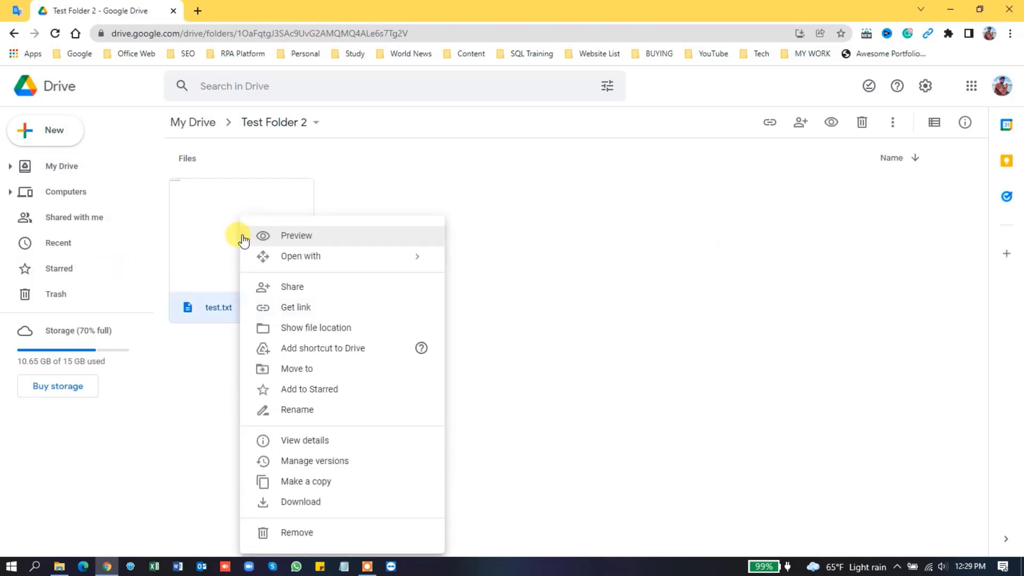
pyautogui.click(294, 237)
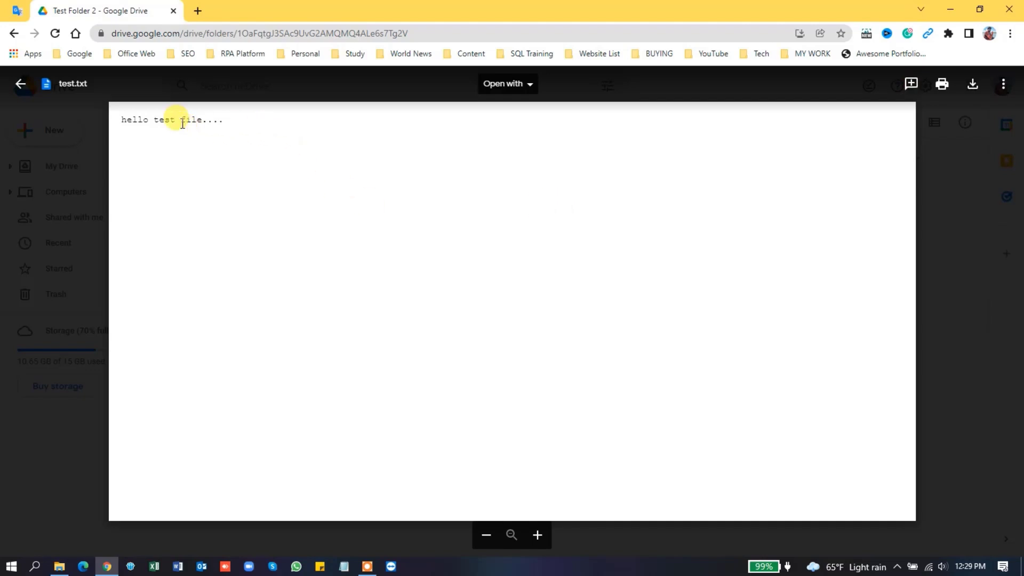
pyautogui.click(20, 86)
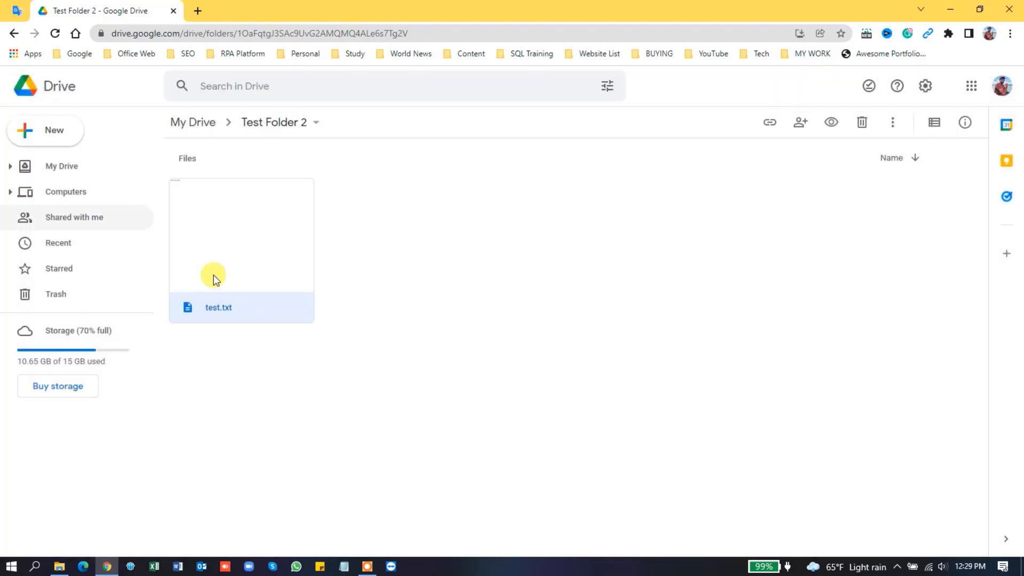
pyautogui.click(188, 127)
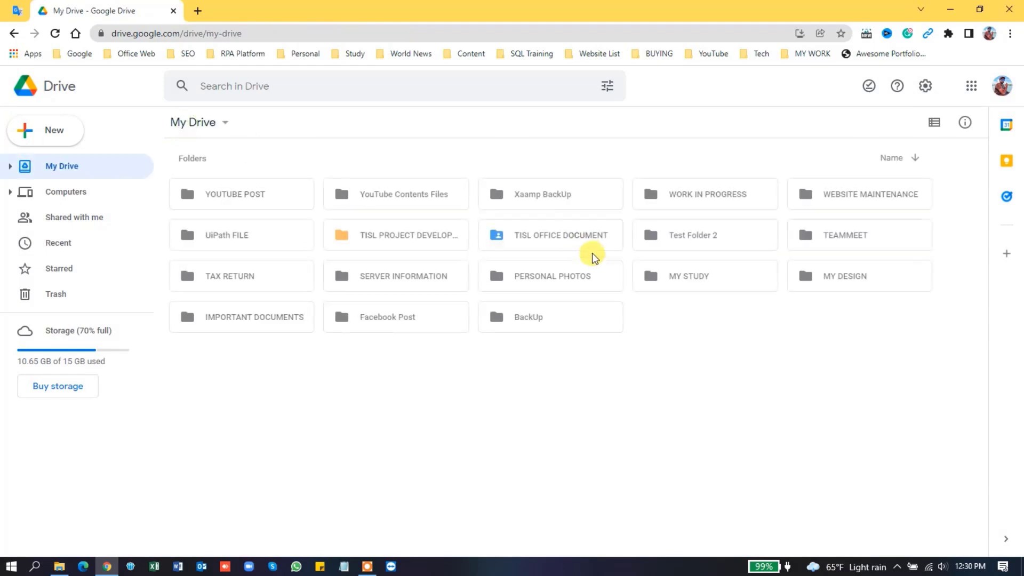
pyautogui.click(730, 236)
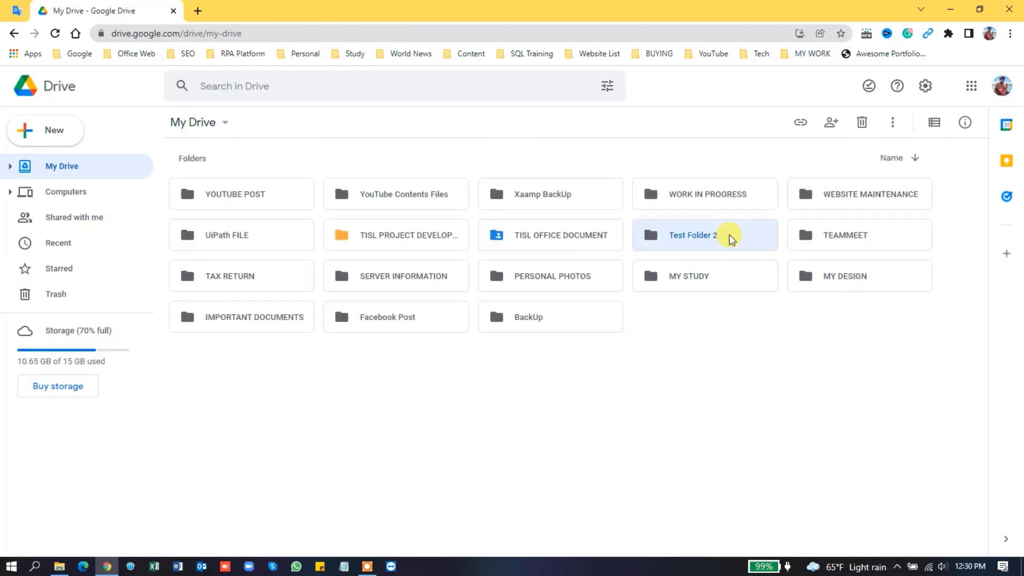
pyautogui.click(950, 11)
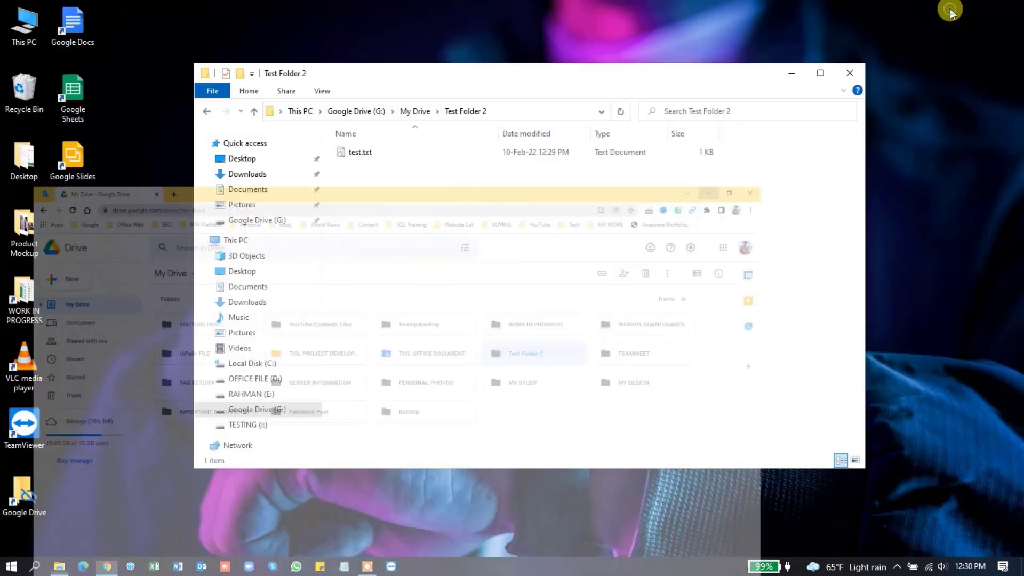
# Copy Xiaomi-Mi-Pad-5-Pro-2.png from Downloads into Test Folder 2 on Google Drive (G:) and display the folder as large thumbnails
pyautogui.click(412, 112)
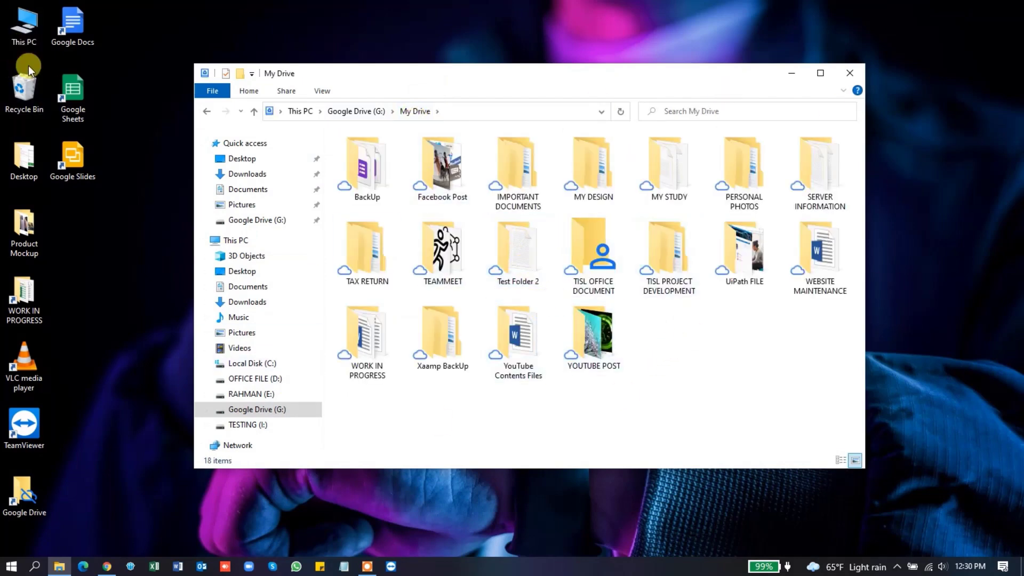
pyautogui.click(251, 177)
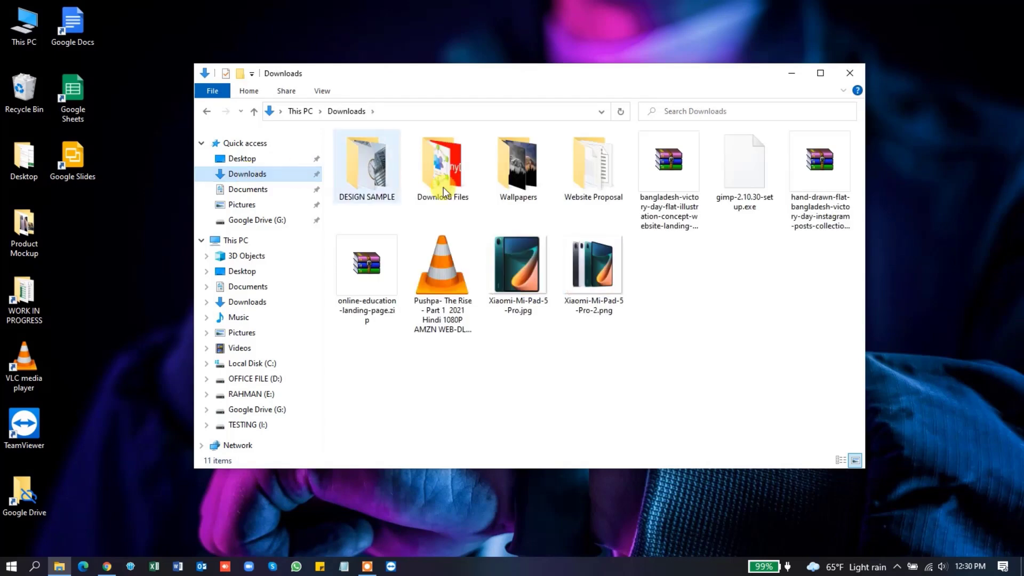
pyautogui.click(600, 274)
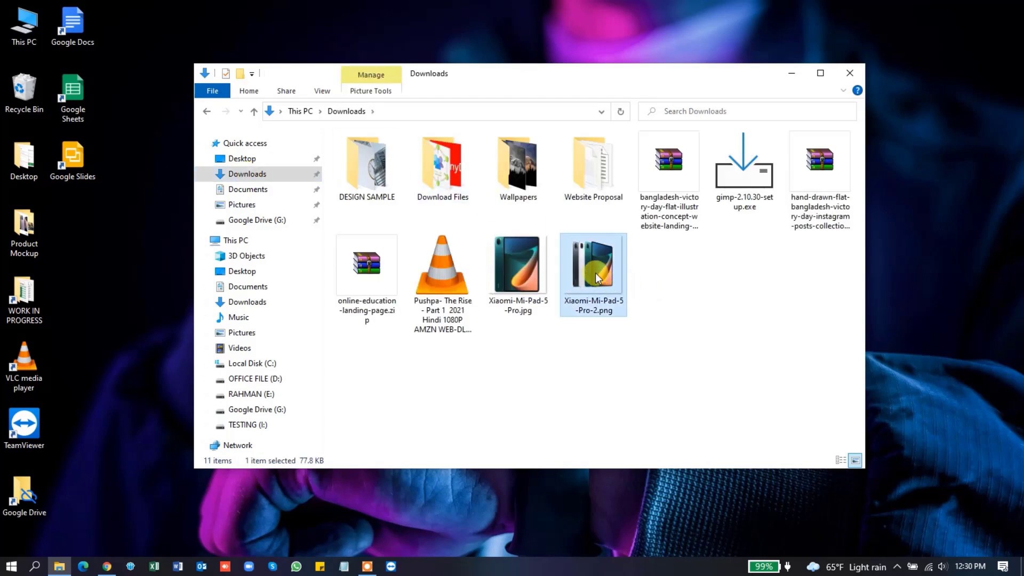
pyautogui.click(207, 111)
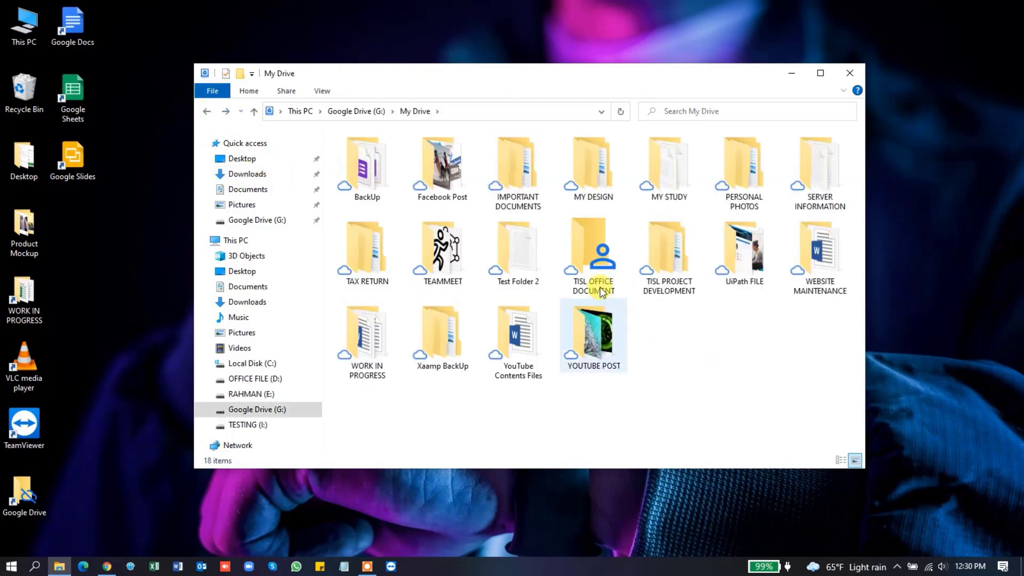
pyautogui.doubleClick(527, 246)
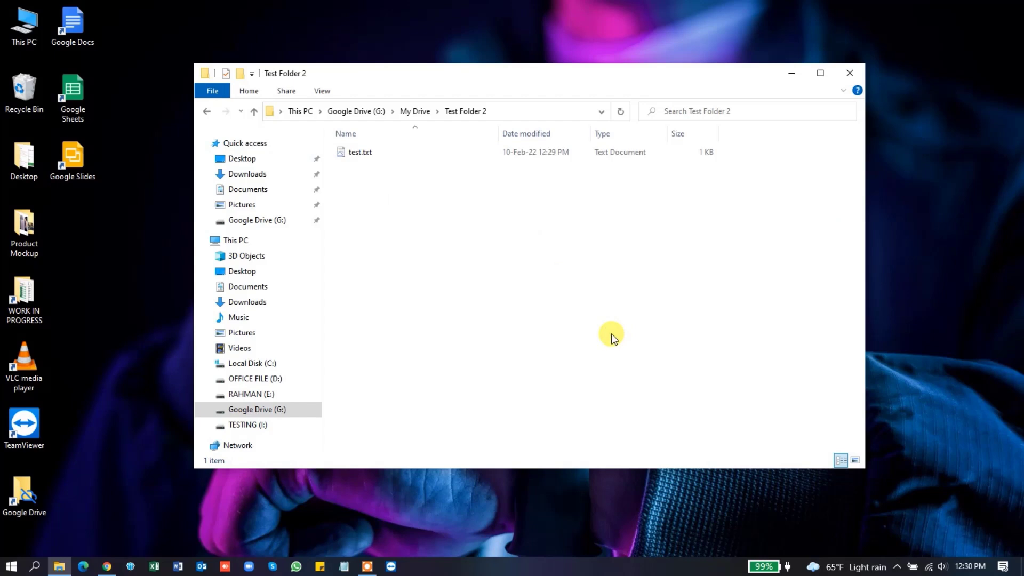
pyautogui.hotkey('ctrl', 'v')
pyautogui.click(855, 460)
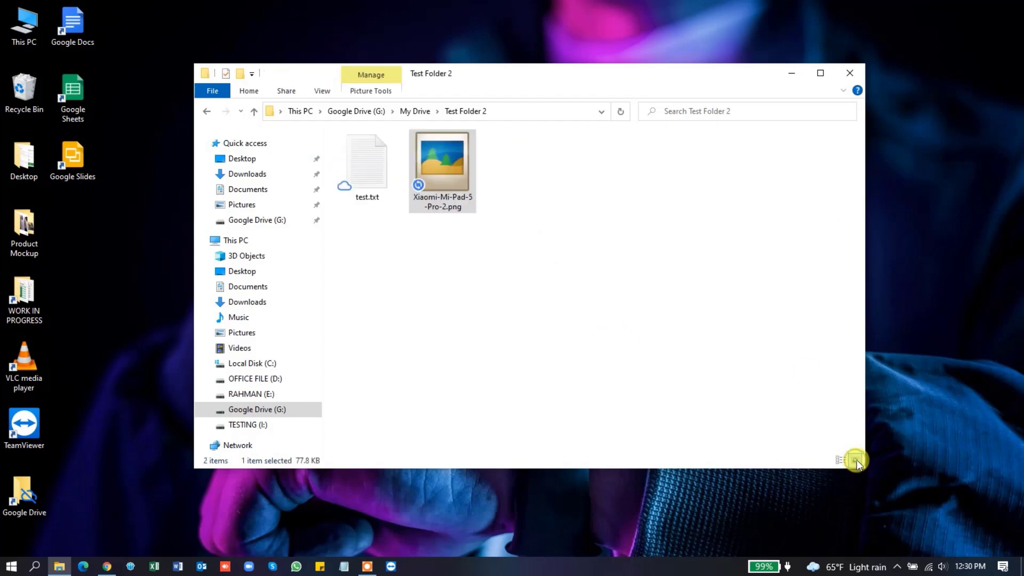
# Check the sync status of Xiaomi-Mi-Pad-5-Pro-2.png in the Google Drive for desktop activity list, then dismiss it
pyautogui.click(897, 567)
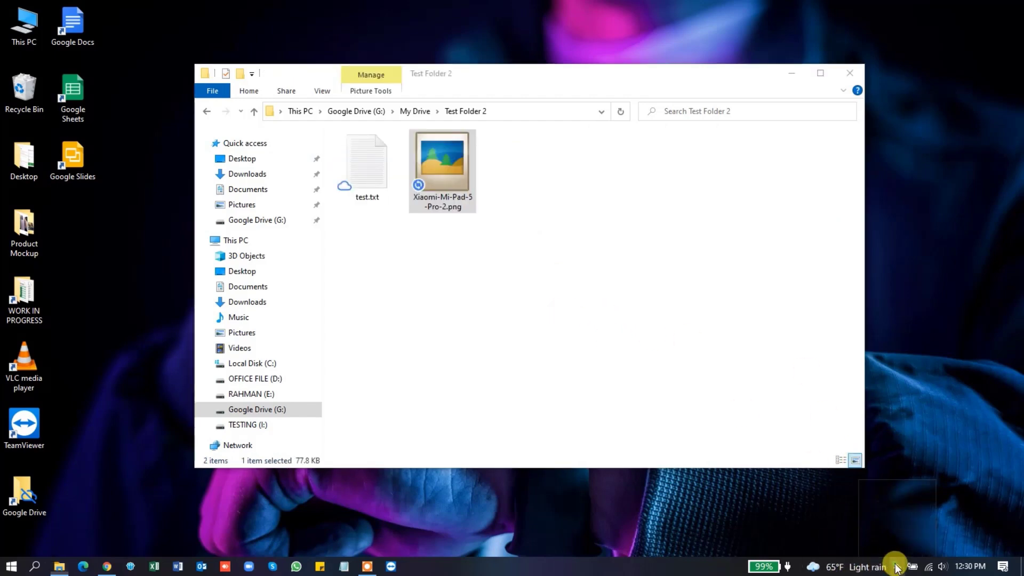
pyautogui.click(923, 514)
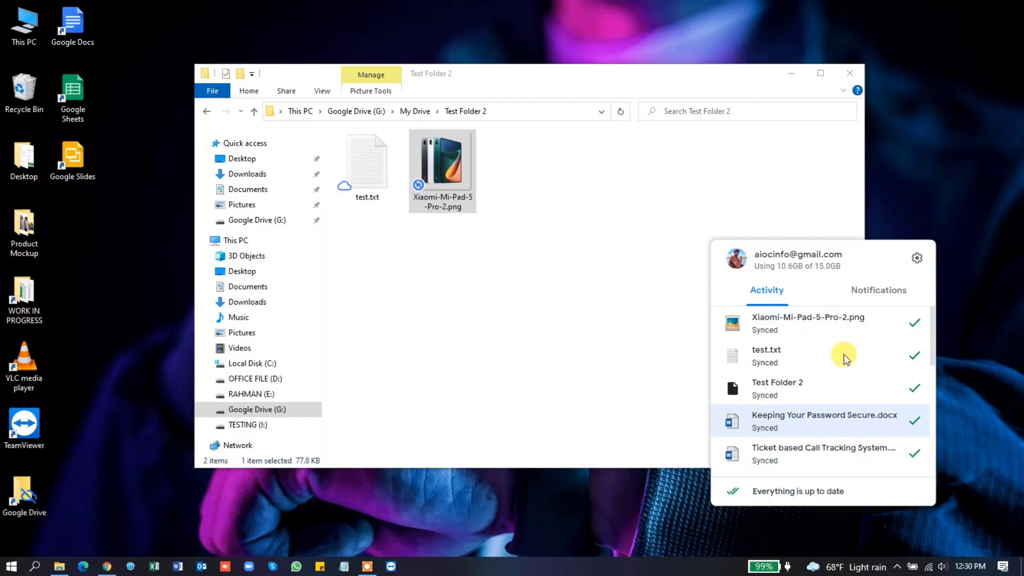
pyautogui.click(569, 303)
# Switch to Chrome, open Test Folder 2 in My Drive, and try to open Xiaomi-Mi-Pad-5-Pro-2.png
pyautogui.click(110, 569)
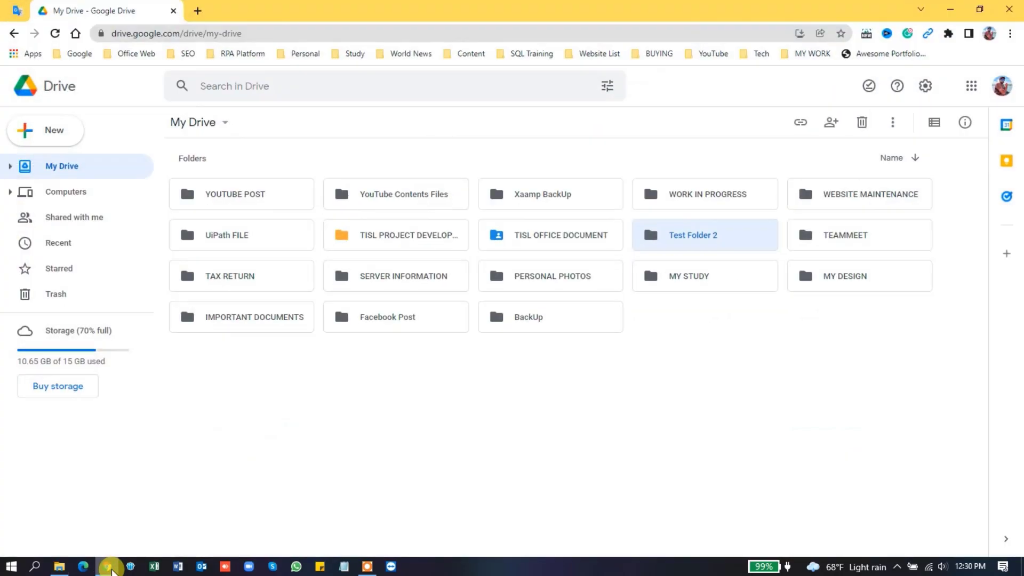
pyautogui.doubleClick(700, 241)
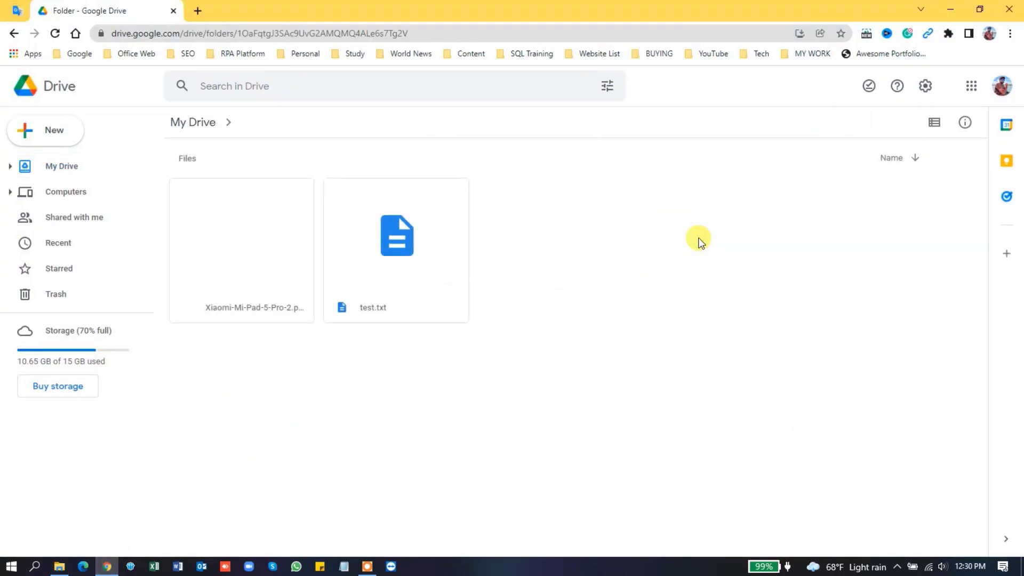
pyautogui.click(225, 261)
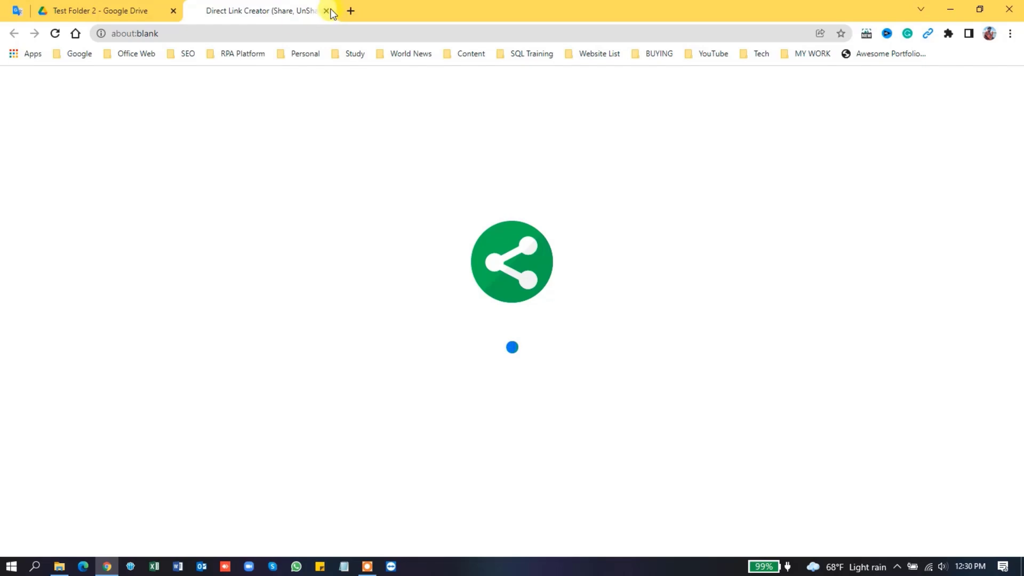
pyautogui.click(327, 12)
# Preview Xiaomi-Mi-Pad-5-Pro-2.png in Google Drive on the web, close the preview, and return to My Drive
pyautogui.rightClick(242, 220)
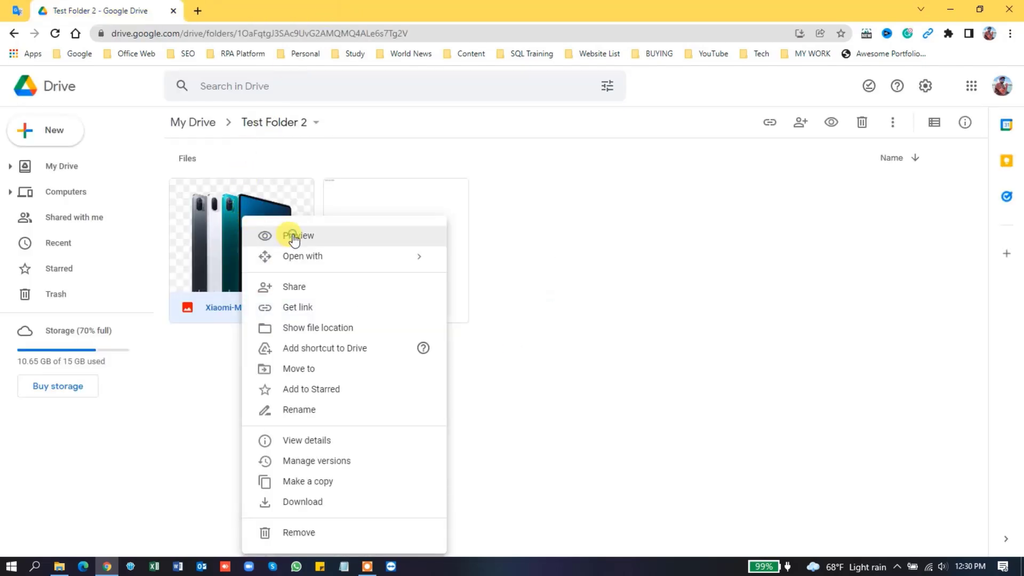
pyautogui.click(294, 239)
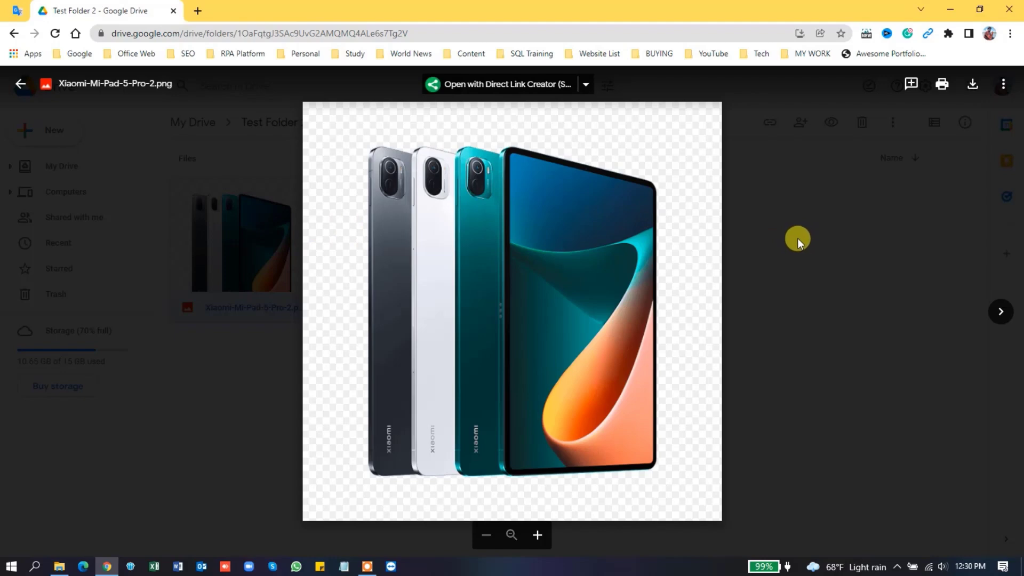
pyautogui.click(798, 236)
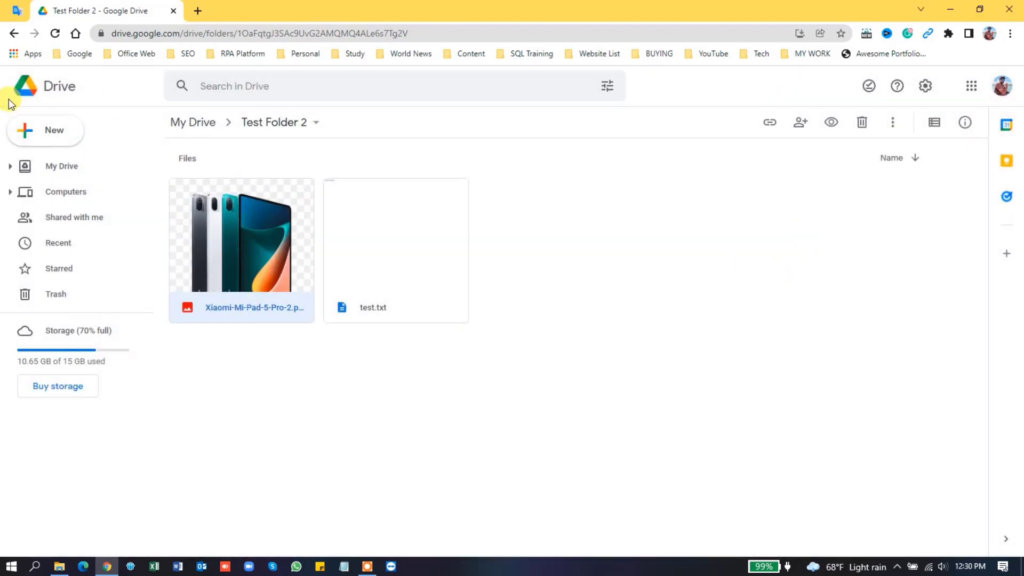
pyautogui.click(210, 124)
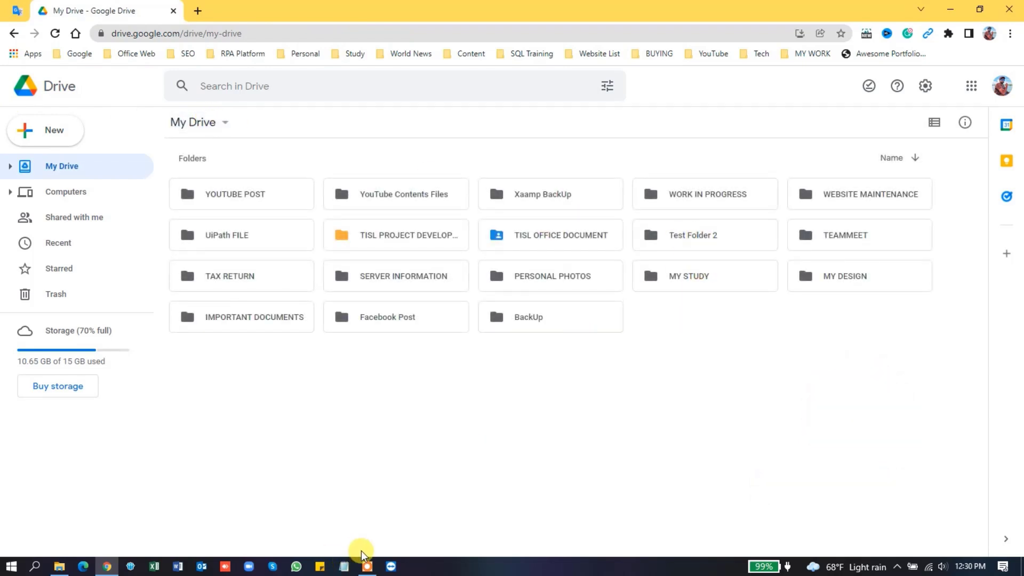
pyautogui.moveTo(367, 570)
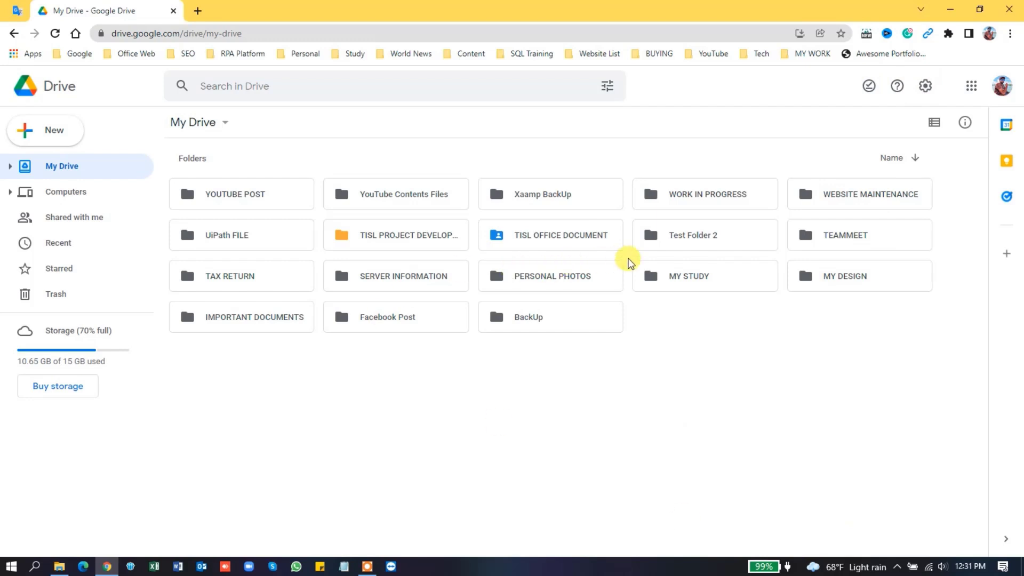
pyautogui.click(965, 122)
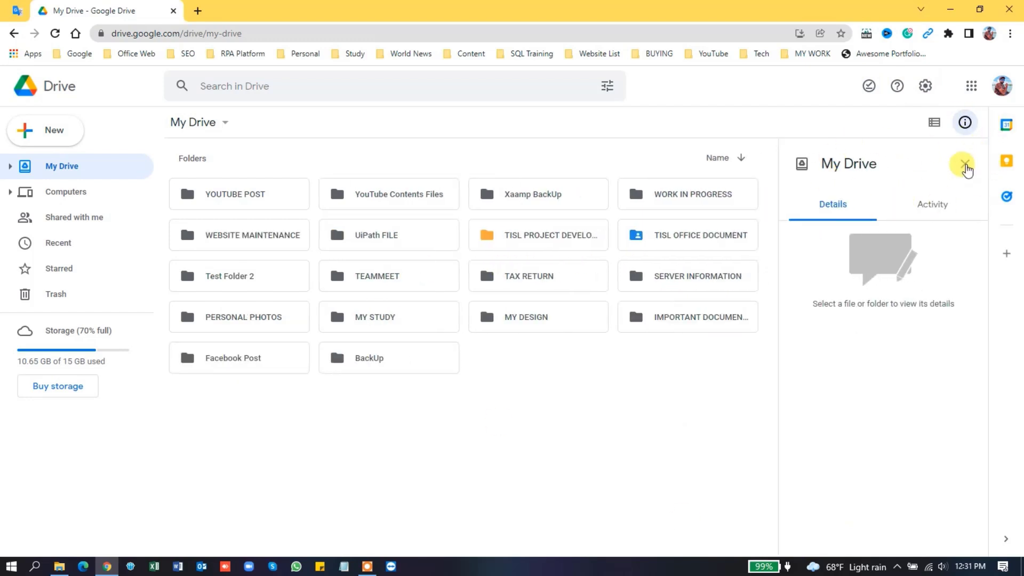
pyautogui.click(966, 159)
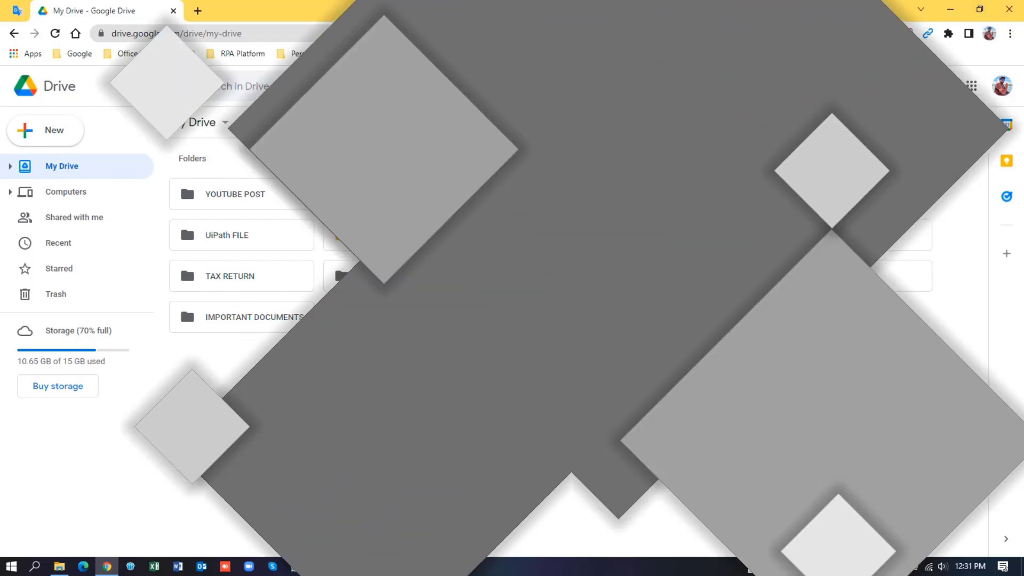